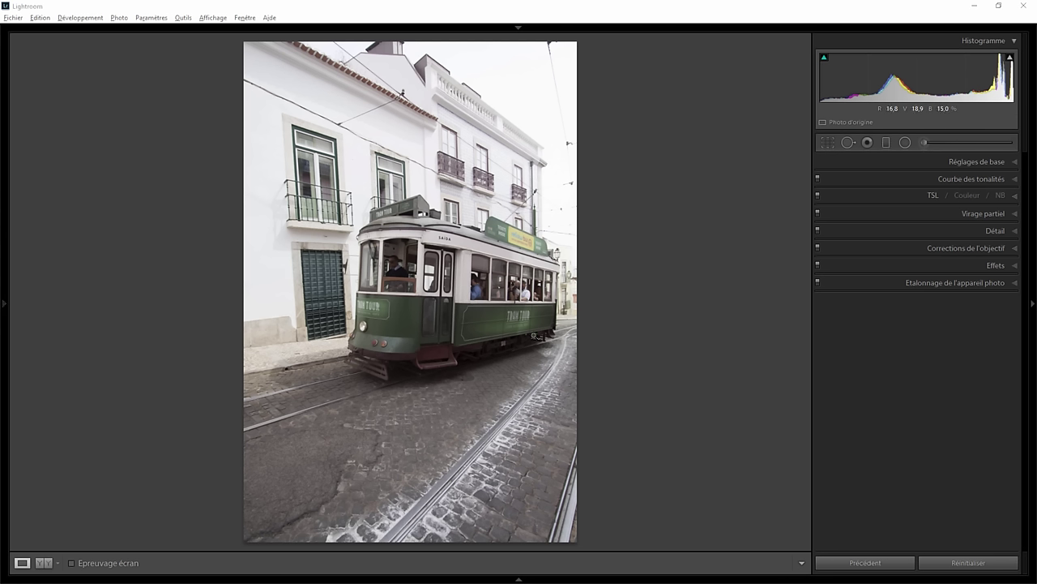
- Inspect the tram's front end and the upper building edge at 1:1, then return to the full view
left_click(389, 344)
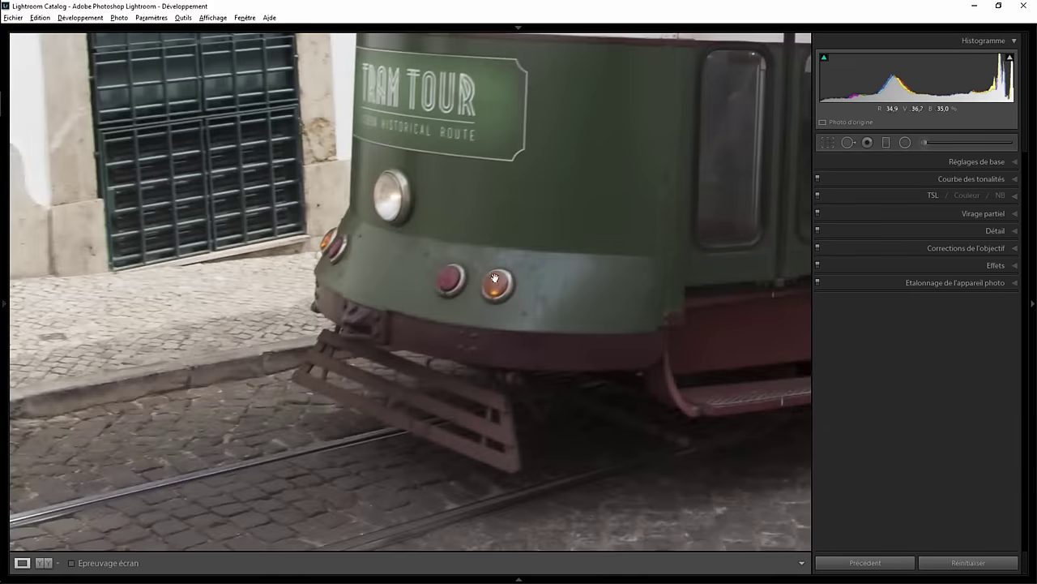
left_click(534, 305)
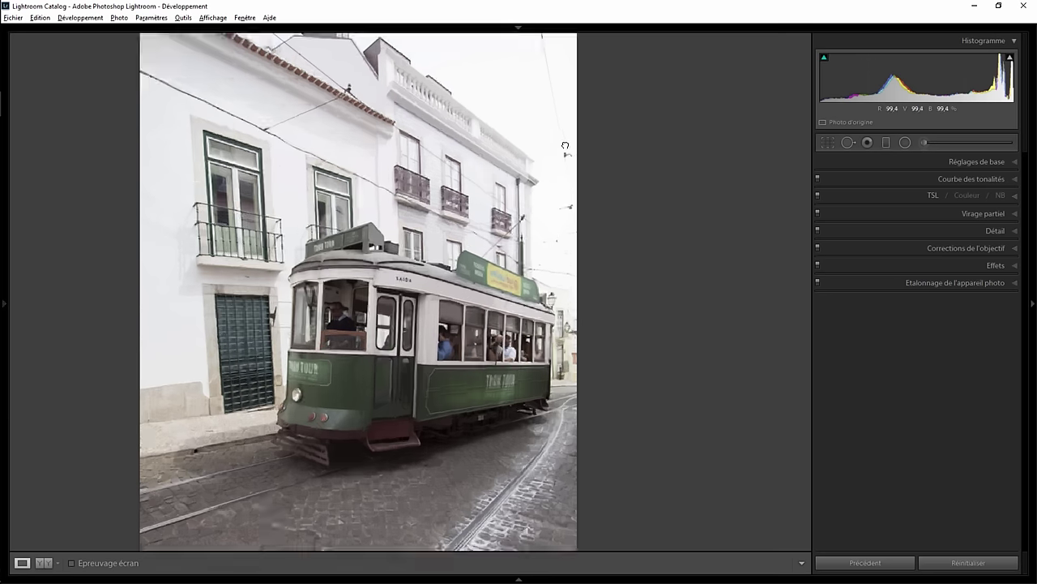
left_click(566, 149)
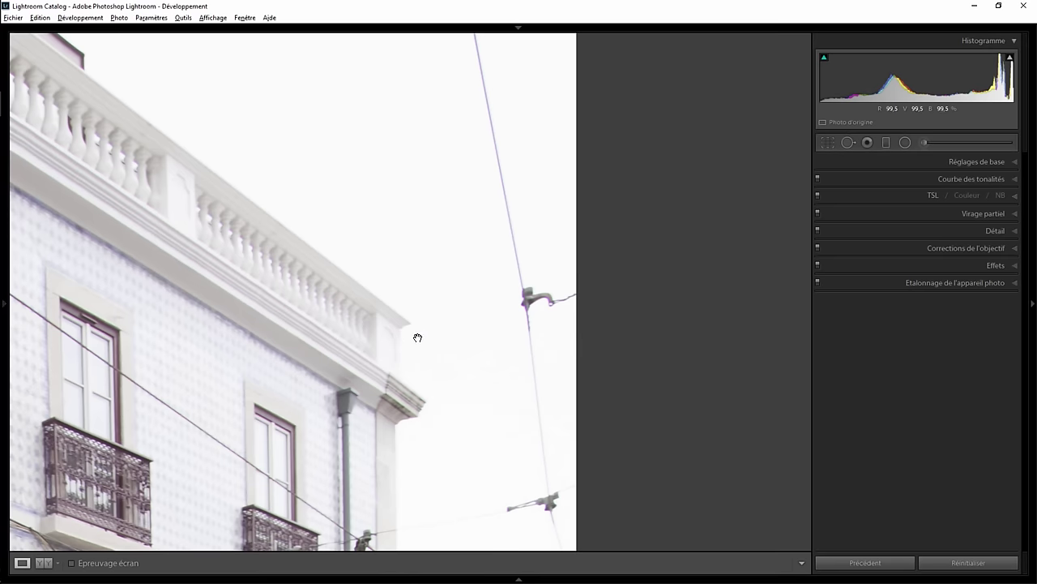
left_click(397, 355)
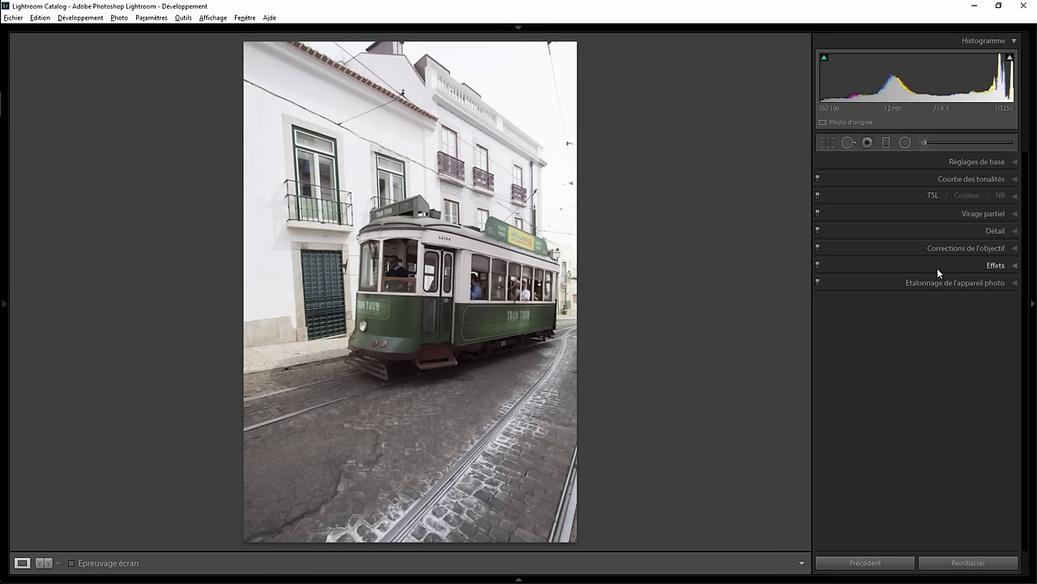
- Turn on chromatic aberration removal under Lens Corrections Colour, checking the cornice at 1:1
left_click(1010, 252)
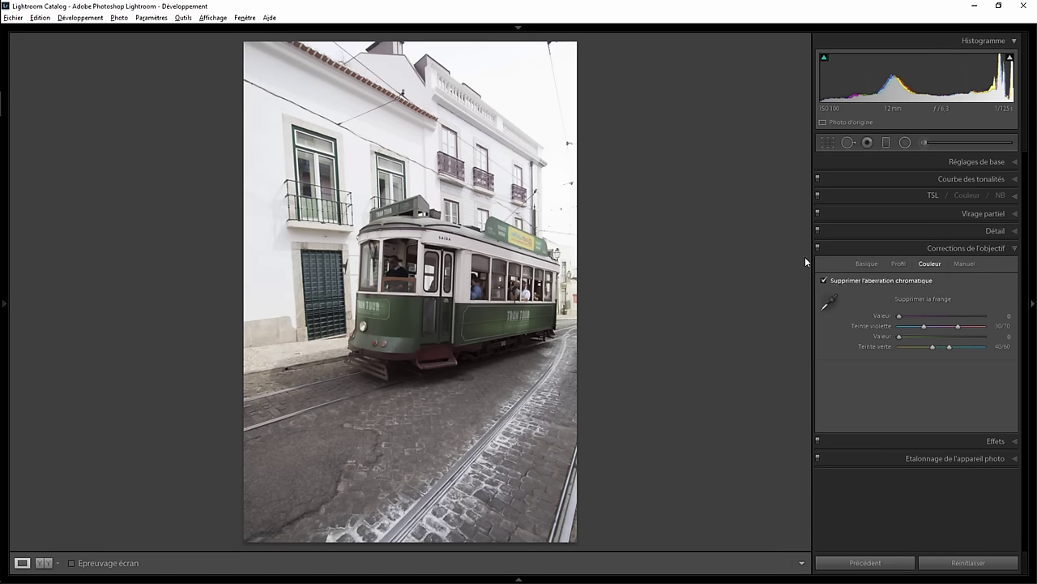
left_click(562, 132)
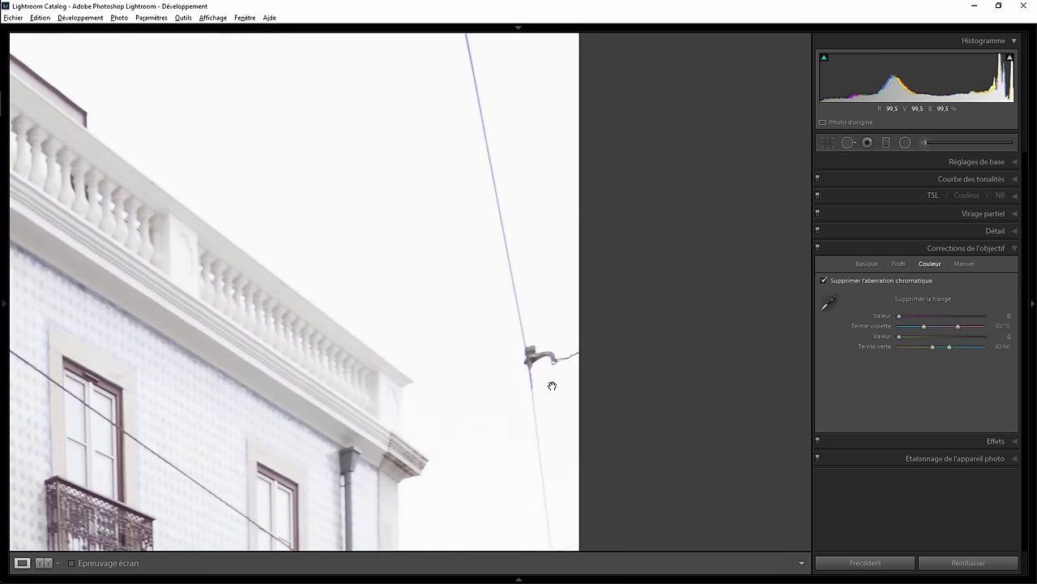
left_click(824, 280)
left_click(517, 373)
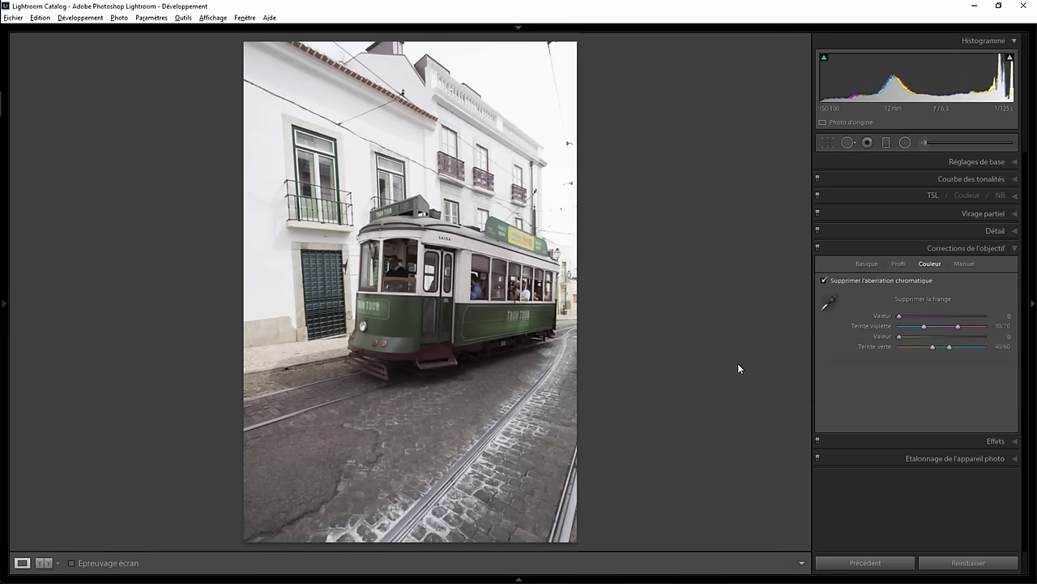
- Switch Basic to Noir/blanc with Highlights −100, Clarity +54, Whites +26, and check the lower body close up
left_click(1013, 161)
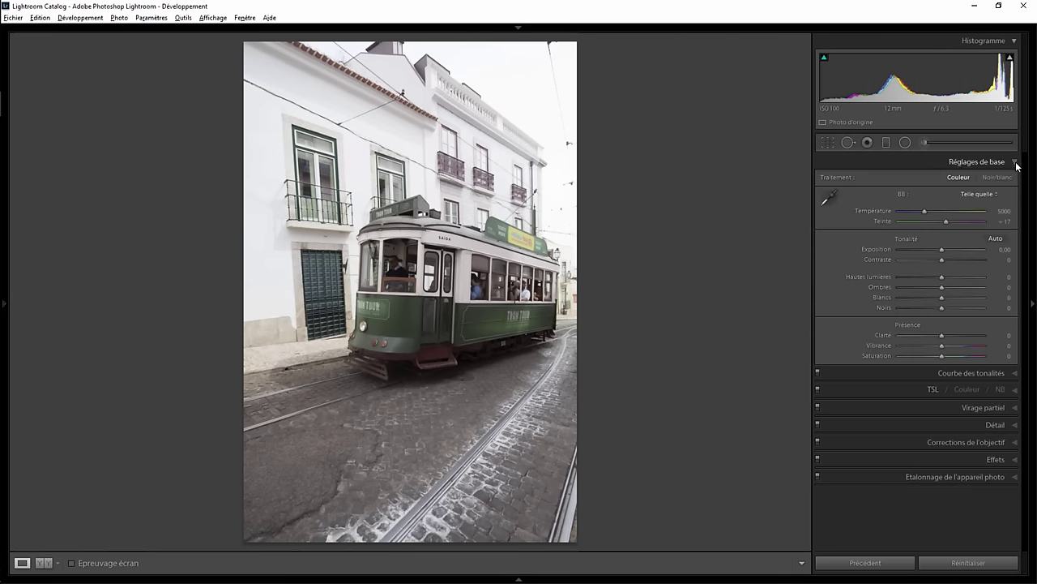
left_click(1005, 177)
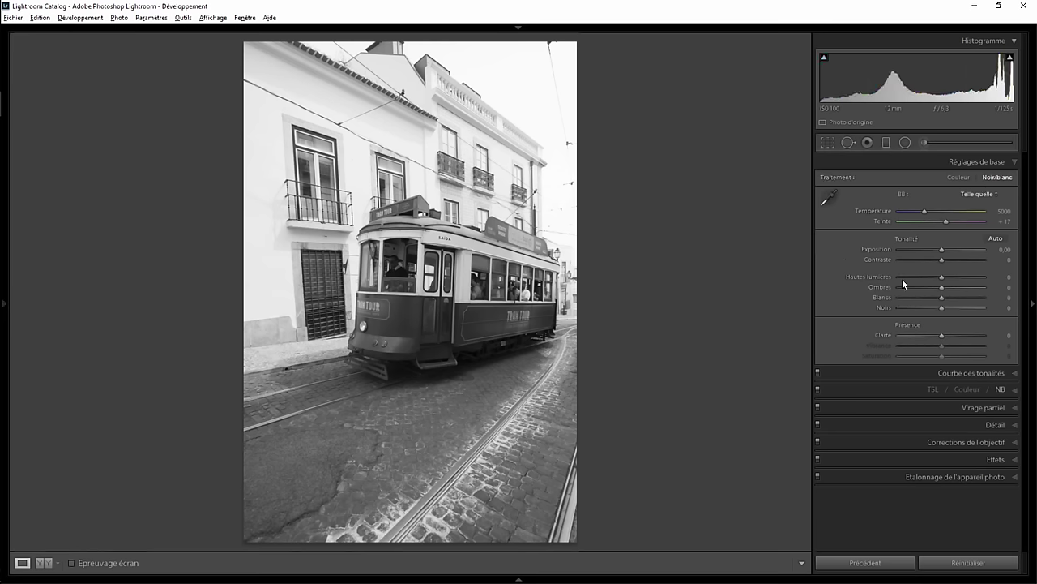
mouse_move(941, 276)
left_mouse_down()
mouse_move(855, 281)
mouse_move(951, 279)
mouse_move(862, 285)
left_mouse_up()
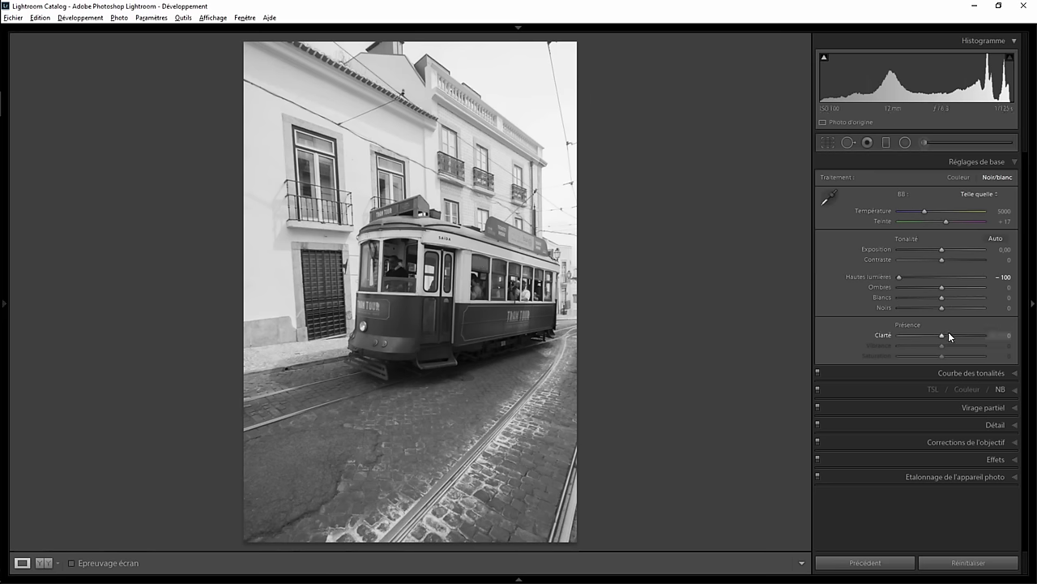
left_click_drag(941, 337, 964, 342)
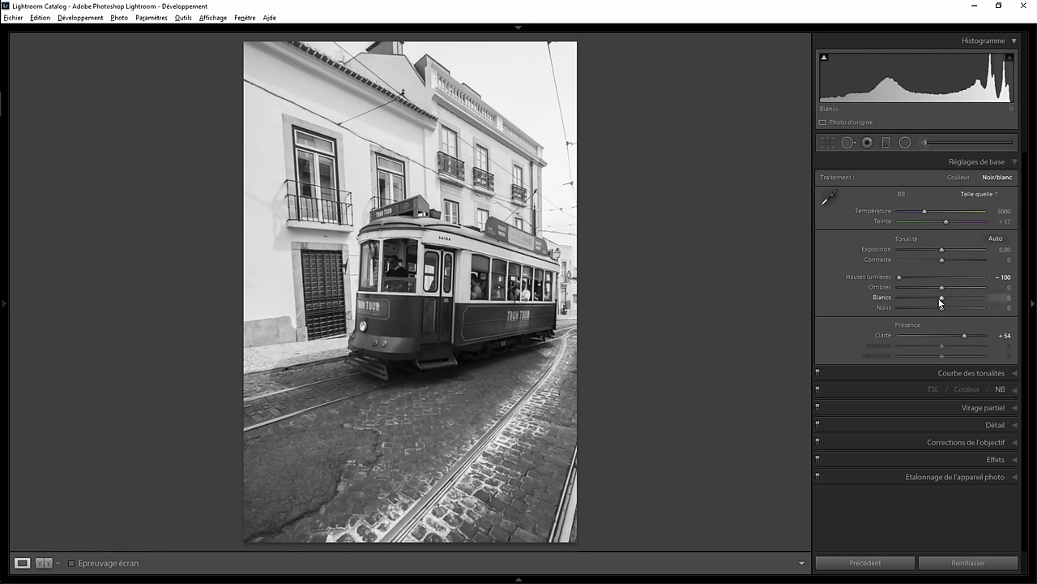
key("shift")
key("shift")
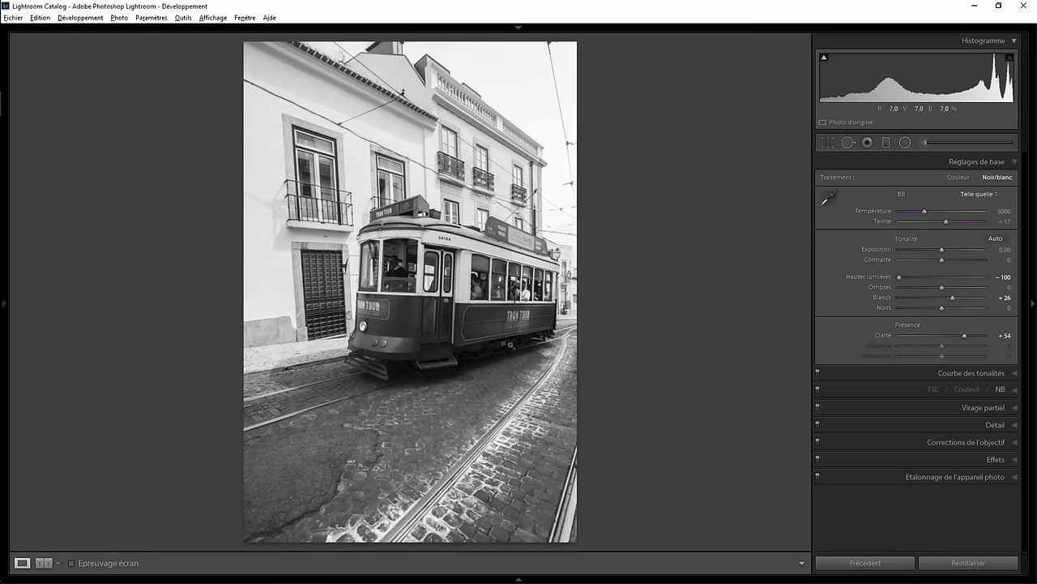
left_click(511, 343)
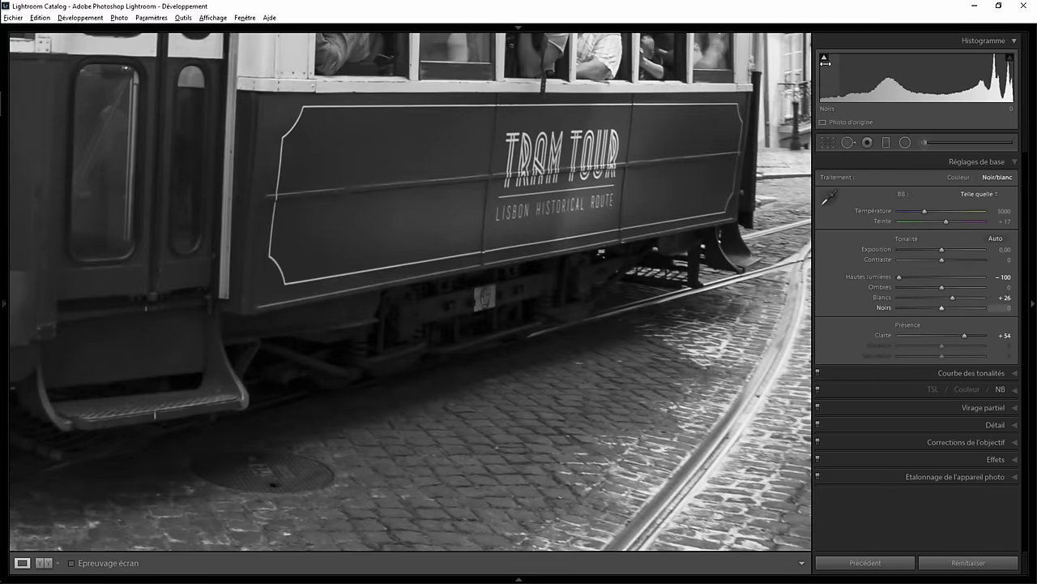
left_click(474, 329)
left_click(474, 330)
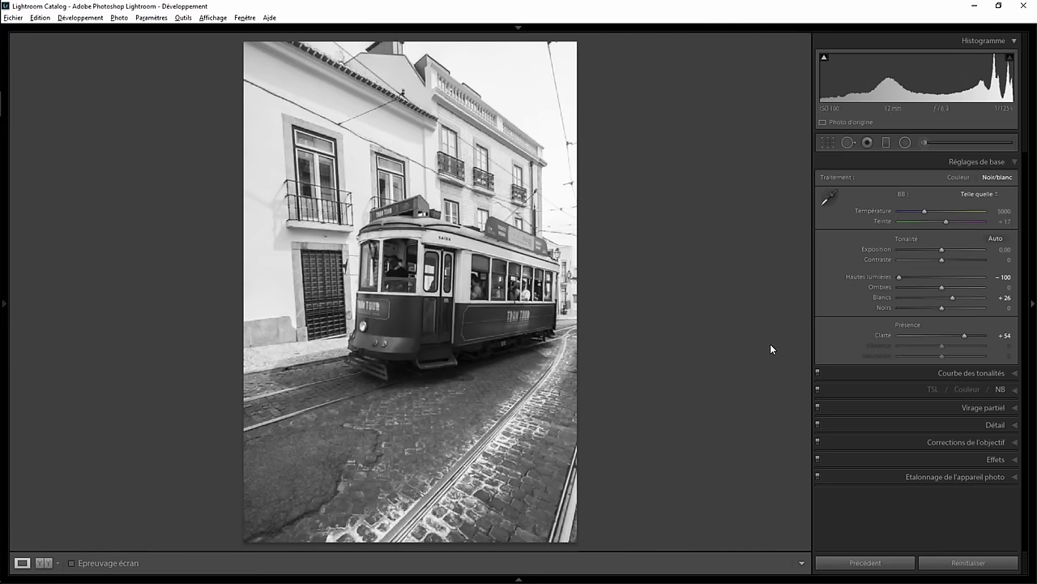
- In Mélange noir et blanc, set Red +60, Orange +50, Yellow −64 and Green −93
left_click(1016, 390)
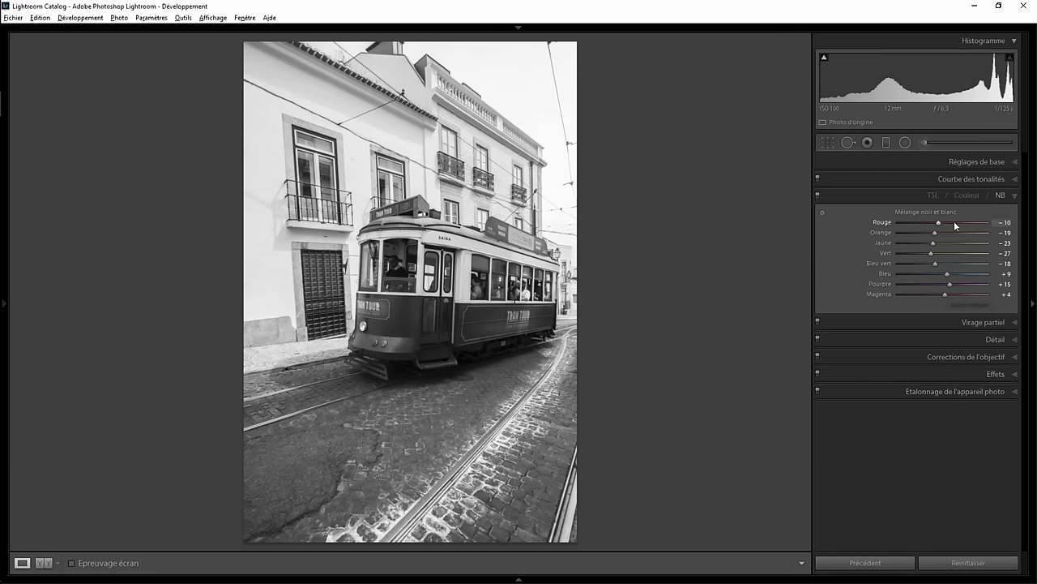
mouse_move(938, 222)
left_mouse_down()
mouse_move(1003, 224)
mouse_move(927, 222)
mouse_move(1015, 224)
mouse_move(908, 226)
mouse_move(980, 224)
mouse_move(921, 224)
mouse_move(967, 221)
left_mouse_up()
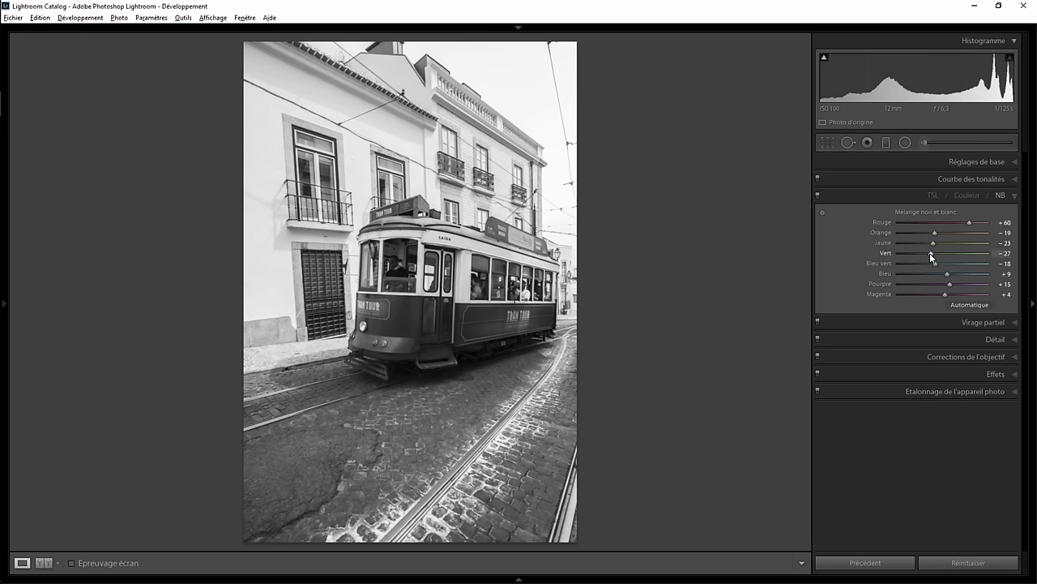
mouse_move(930, 252)
left_mouse_down()
mouse_move(884, 250)
mouse_move(923, 250)
mouse_move(888, 251)
mouse_move(907, 252)
mouse_move(899, 252)
left_mouse_up()
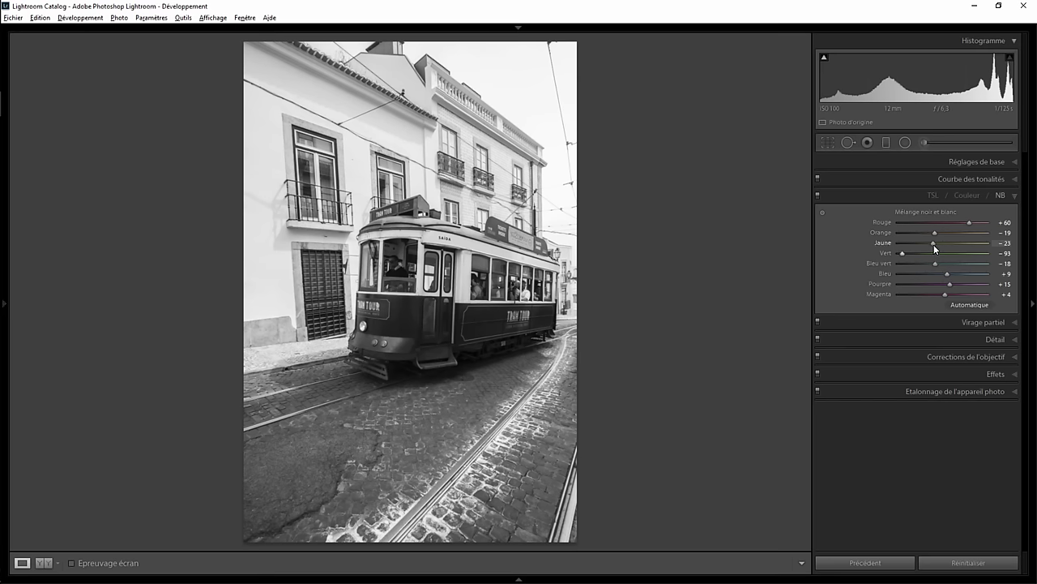
mouse_move(934, 232)
left_mouse_down()
mouse_move(895, 235)
mouse_move(954, 241)
left_mouse_up()
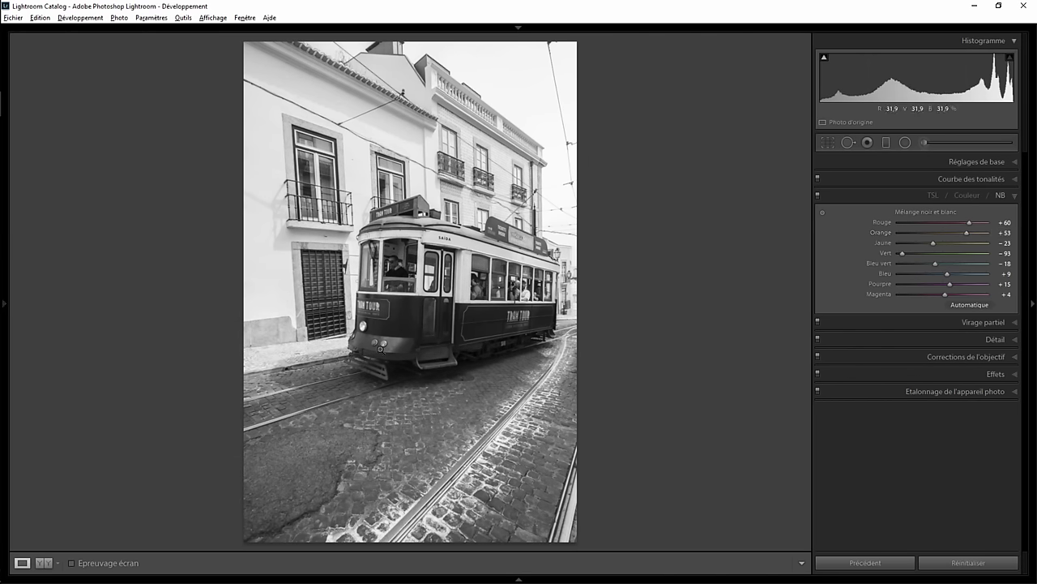
mouse_move(966, 232)
left_mouse_down()
mouse_move(933, 241)
mouse_move(963, 240)
left_mouse_up()
mouse_move(934, 241)
left_mouse_down()
mouse_move(883, 251)
mouse_move(915, 250)
left_mouse_up()
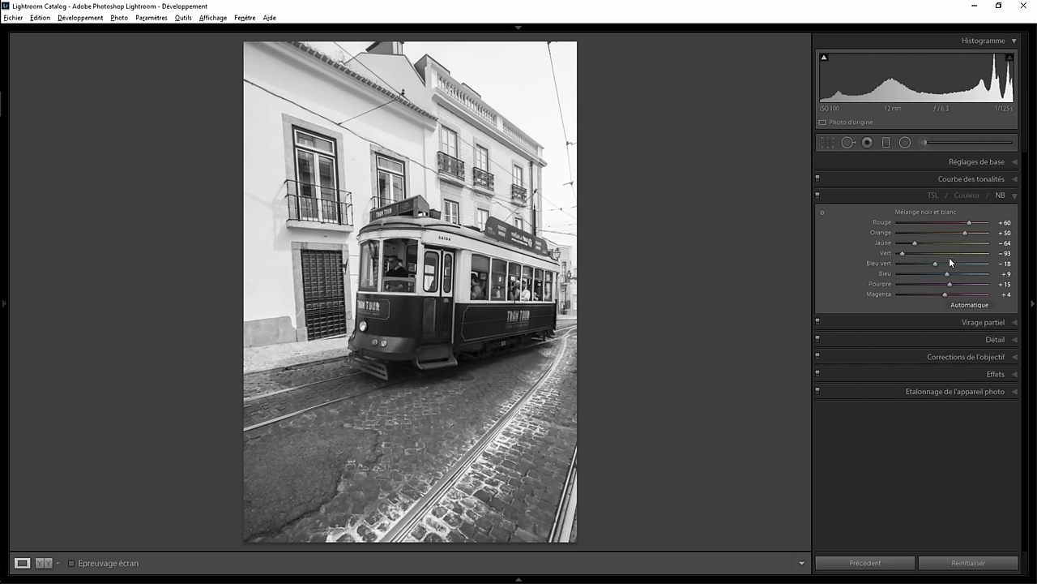
- Reset and set Yellow to −7, Aqua to −15 and Blue to +74 in the B&W mix
double_click(916, 242)
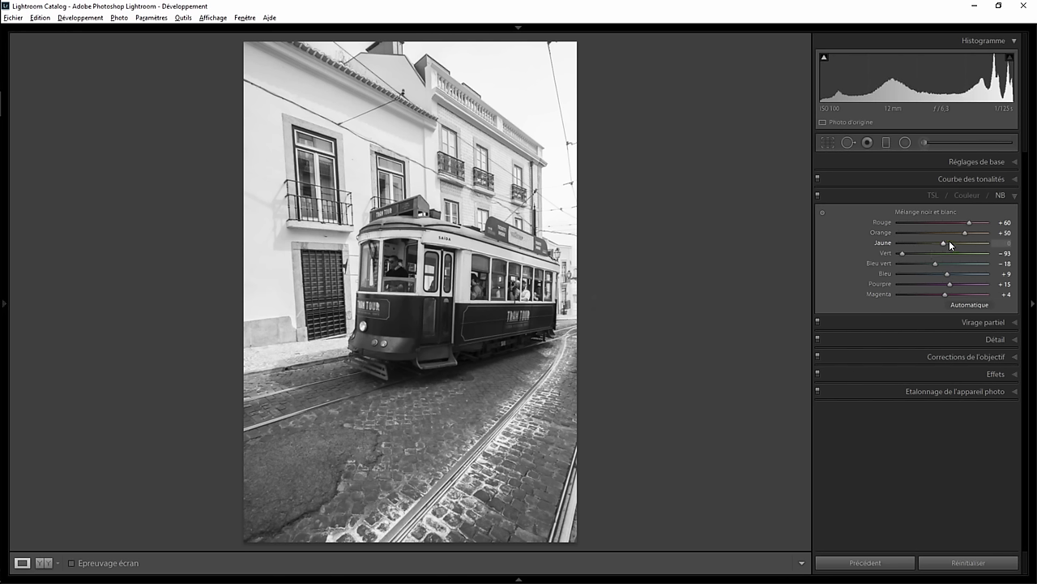
mouse_move(944, 240)
left_mouse_down()
mouse_move(931, 242)
mouse_move(941, 248)
left_mouse_up()
mouse_move(932, 264)
left_mouse_down()
mouse_move(879, 264)
mouse_move(887, 267)
left_mouse_up()
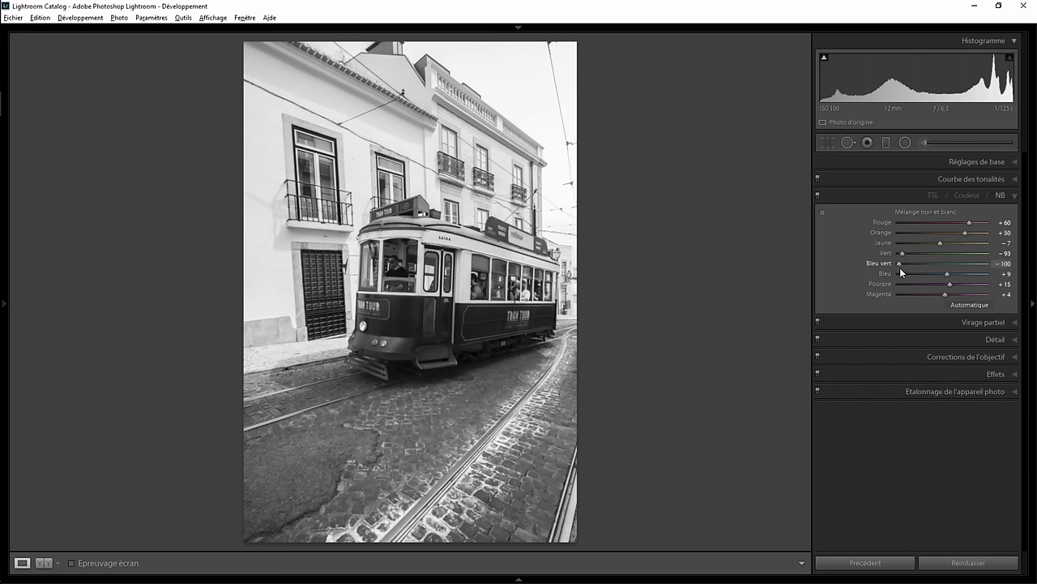
double_click(885, 265)
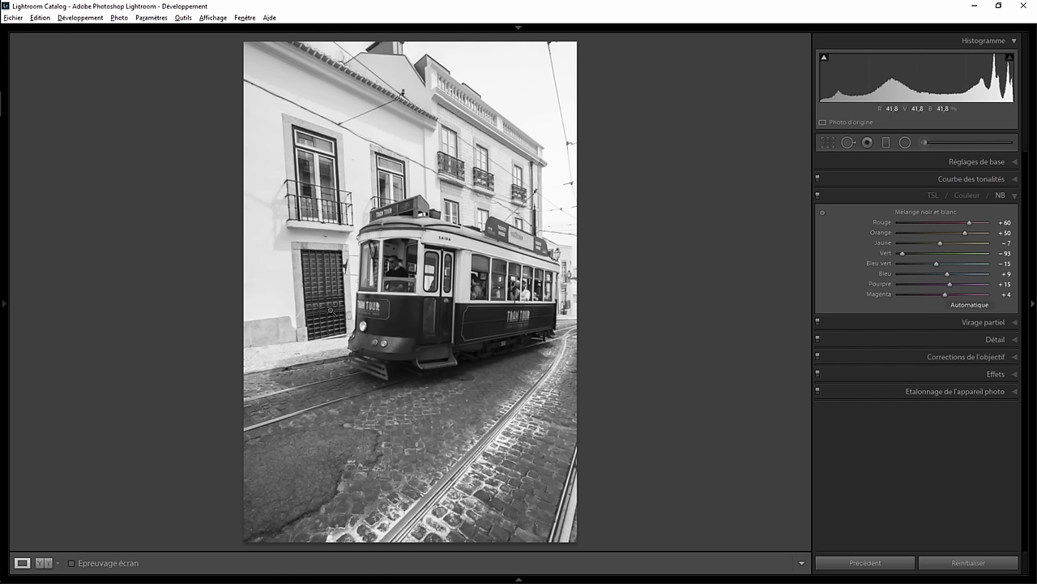
left_click_drag(906, 263, 928, 267)
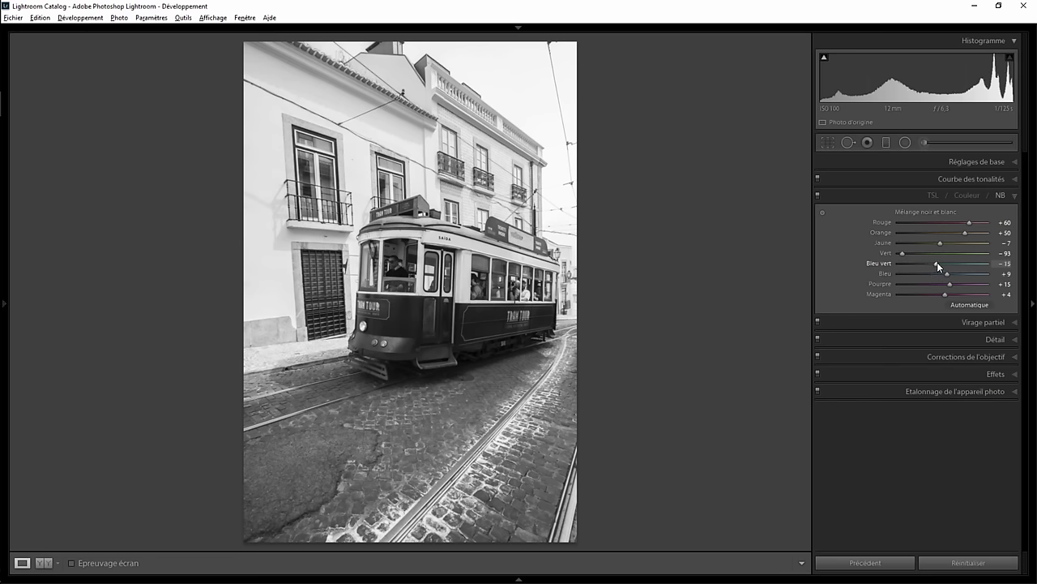
left_click_drag(948, 275, 897, 274)
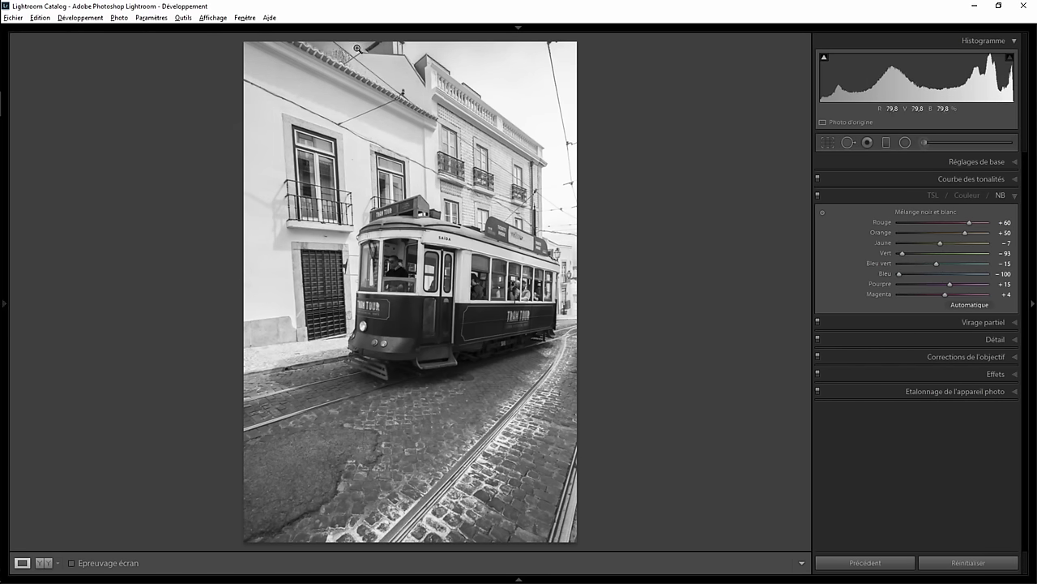
mouse_move(898, 273)
left_mouse_down()
mouse_move(933, 273)
mouse_move(875, 279)
left_mouse_up()
left_click_drag(901, 273, 978, 283)
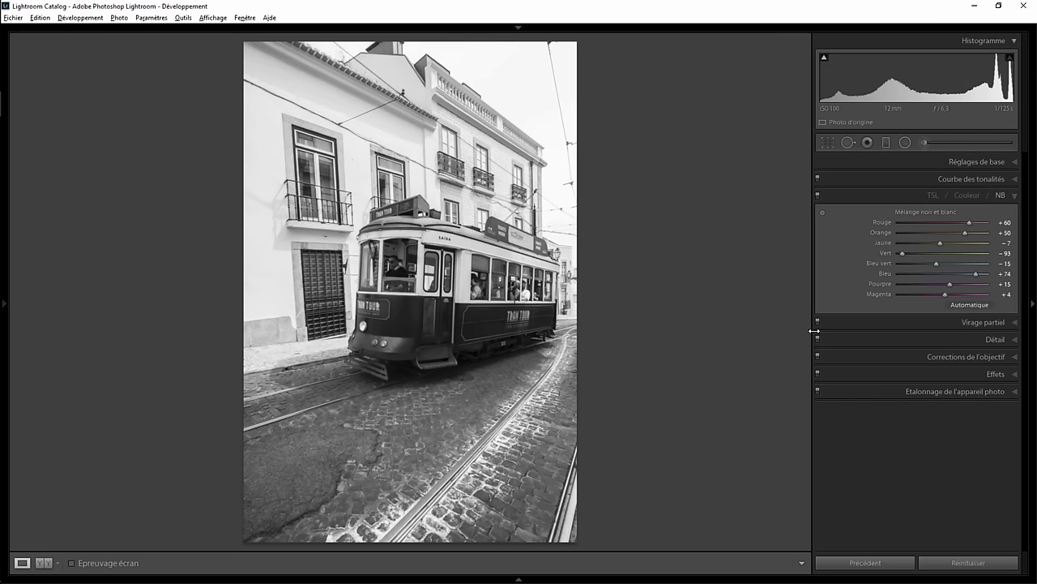
- Set Purple to −74 and Magenta to −58 in the B&W mix
left_click_drag(949, 283, 868, 292)
left_click_drag(951, 297, 877, 294)
left_click_drag(942, 291, 877, 293)
mouse_move(899, 293)
left_mouse_down()
mouse_move(989, 302)
mouse_move(862, 314)
mouse_move(983, 310)
mouse_move(818, 309)
mouse_move(983, 310)
mouse_move(818, 310)
left_mouse_up()
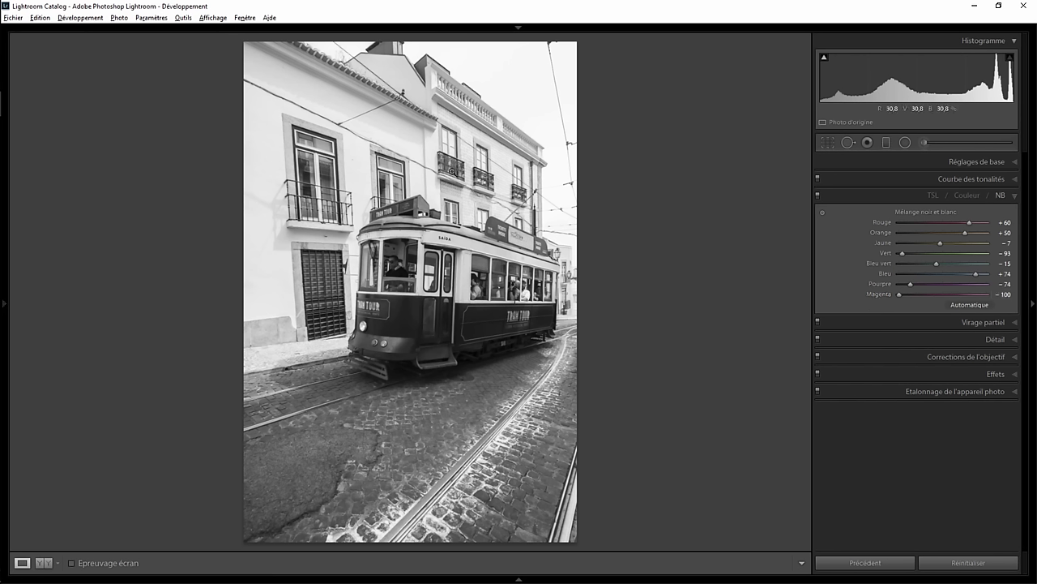
left_click_drag(900, 294, 968, 298)
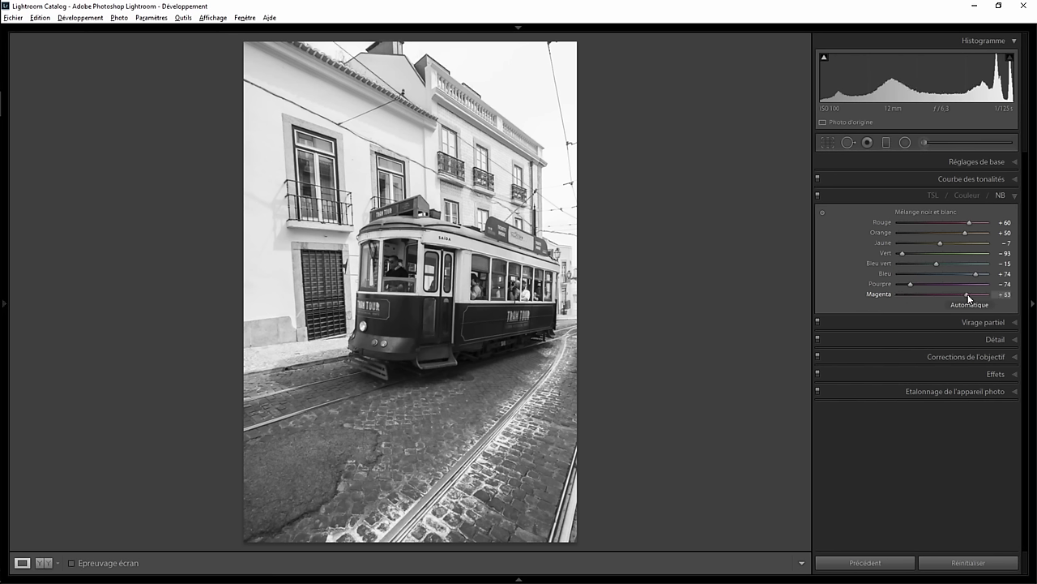
mouse_move(890, 307)
left_mouse_down()
mouse_move(969, 306)
mouse_move(917, 299)
left_mouse_up()
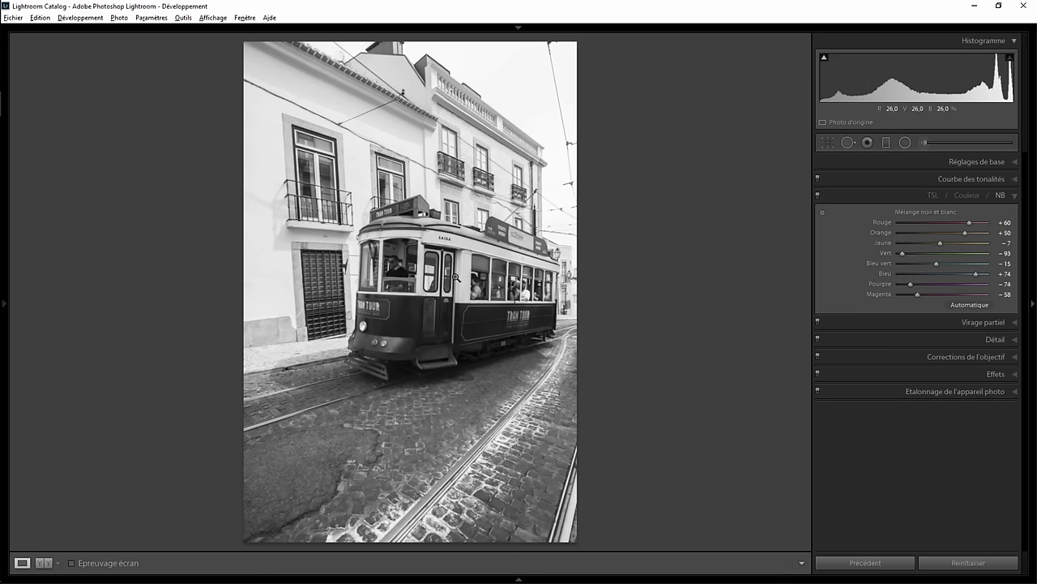
- Zoom onto the TRAM TOUR lettering and set up an Adjustment Brush with Contrast 39, Clarity 39, size 10
left_click(513, 320)
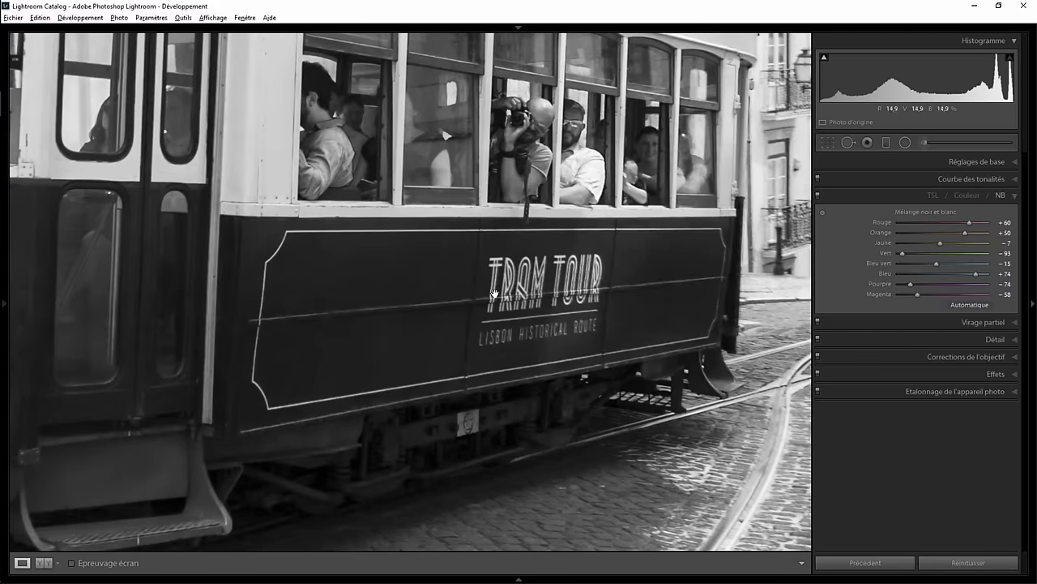
left_click(928, 144)
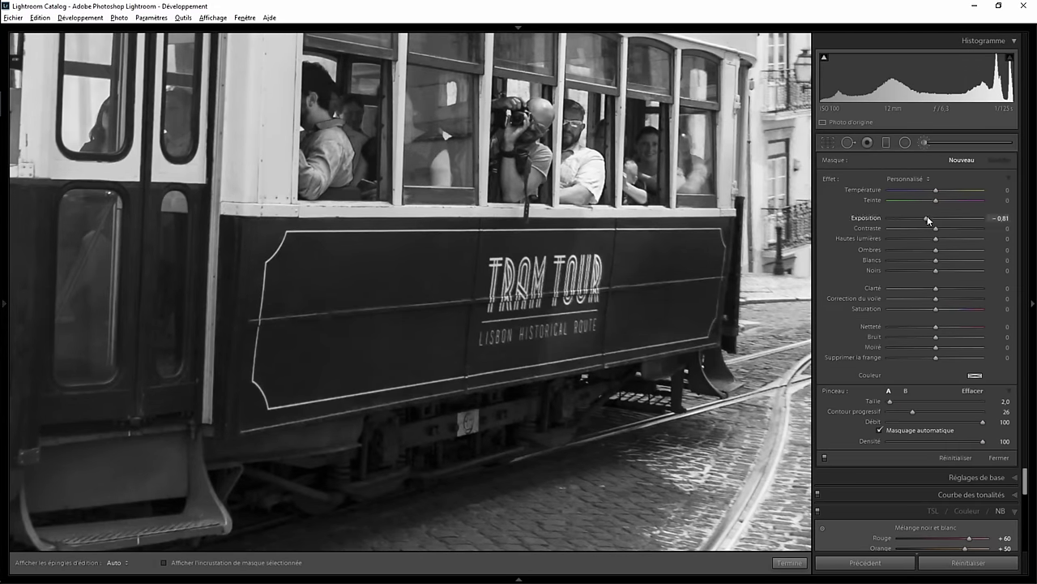
double_click(927, 218)
left_click_drag(936, 288, 953, 287)
key("h")
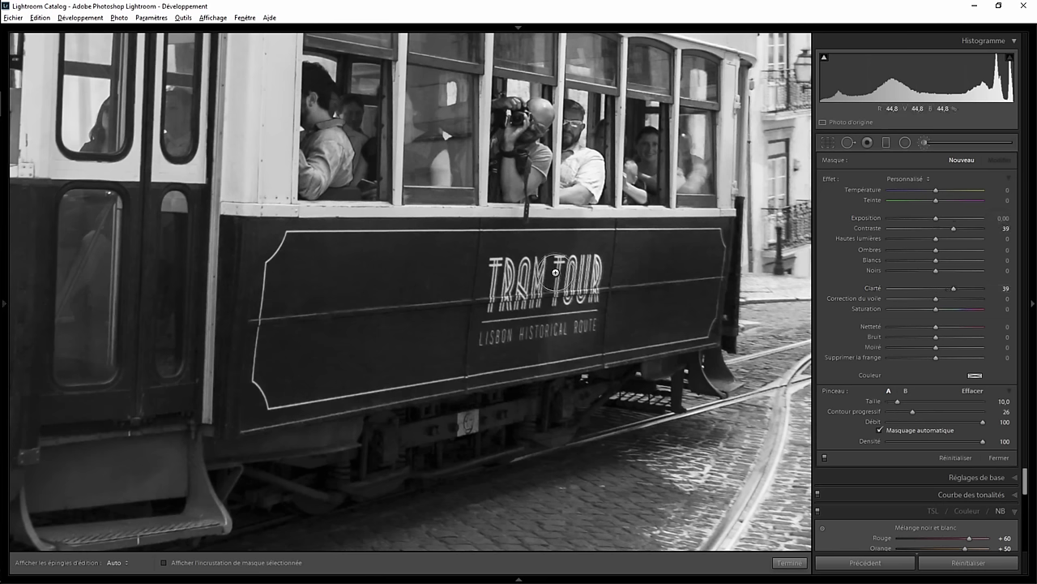
scroll(510, 284, "up", 3)
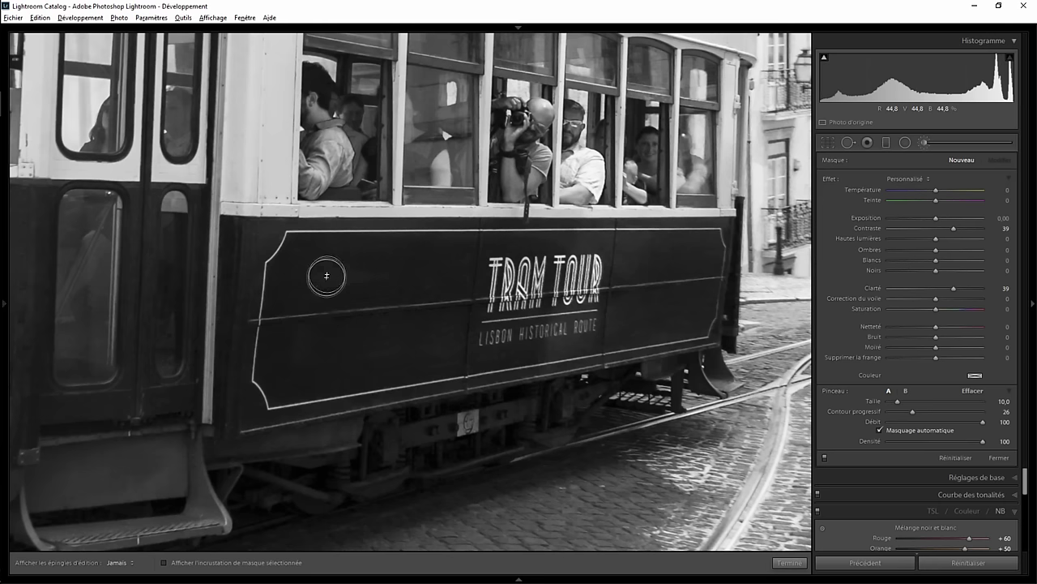
- Paint the side-panel TRAM TOUR lettering with Auto Mask off and raise the brush Highlights to 48
left_click_drag(511, 298, 568, 300)
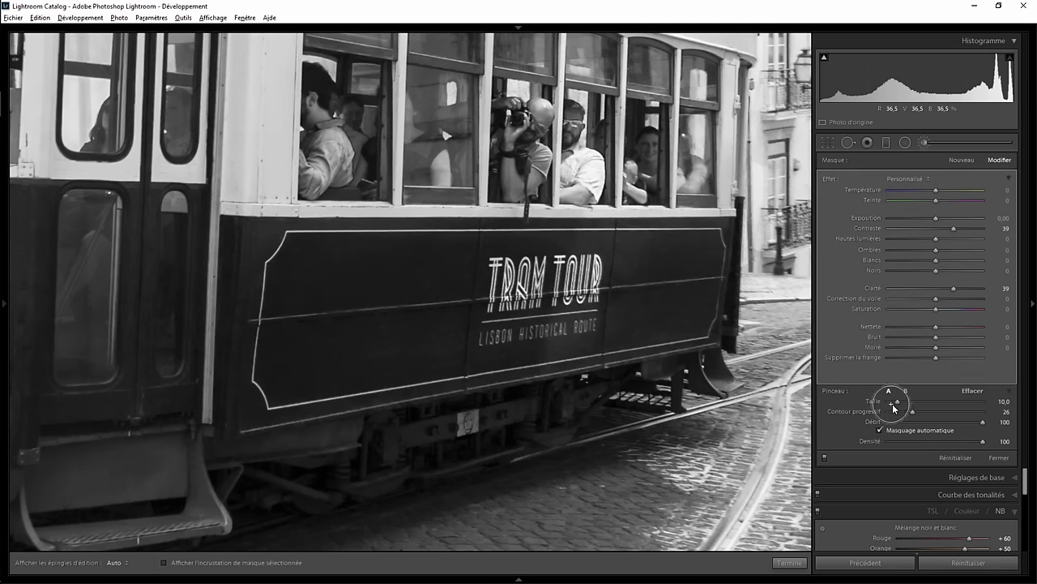
left_click(878, 430)
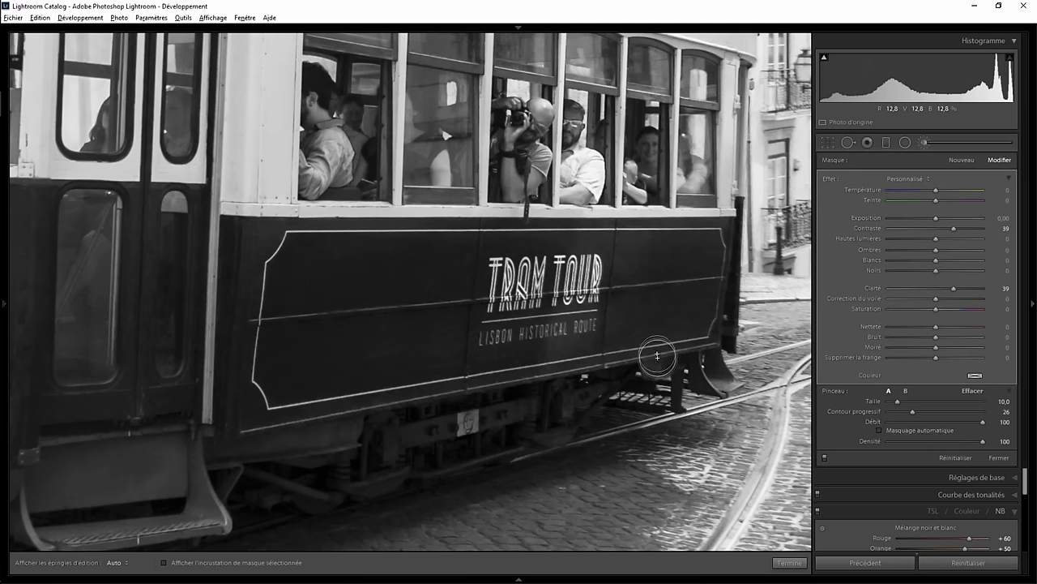
key("h")
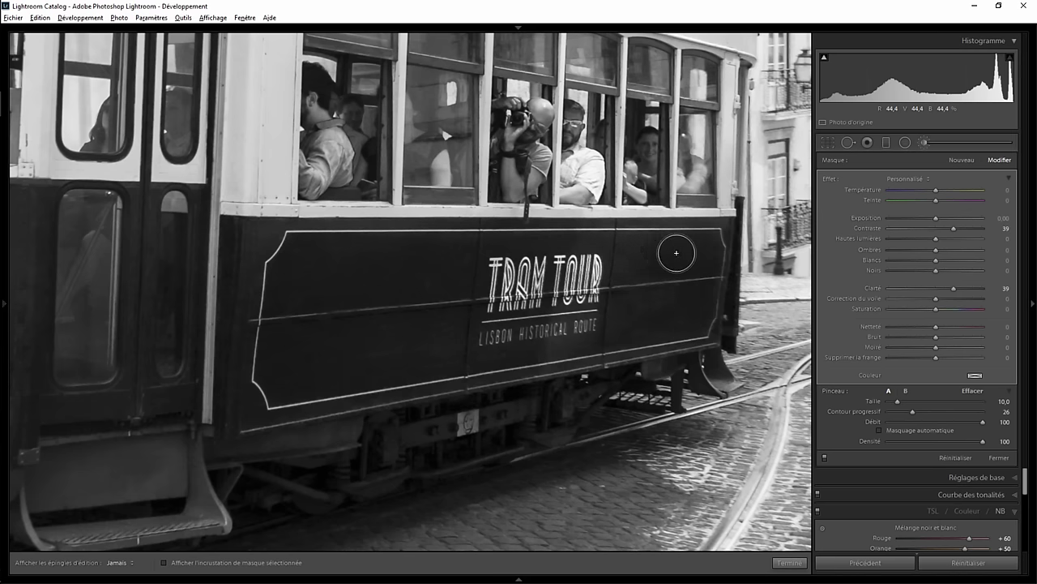
key("h")
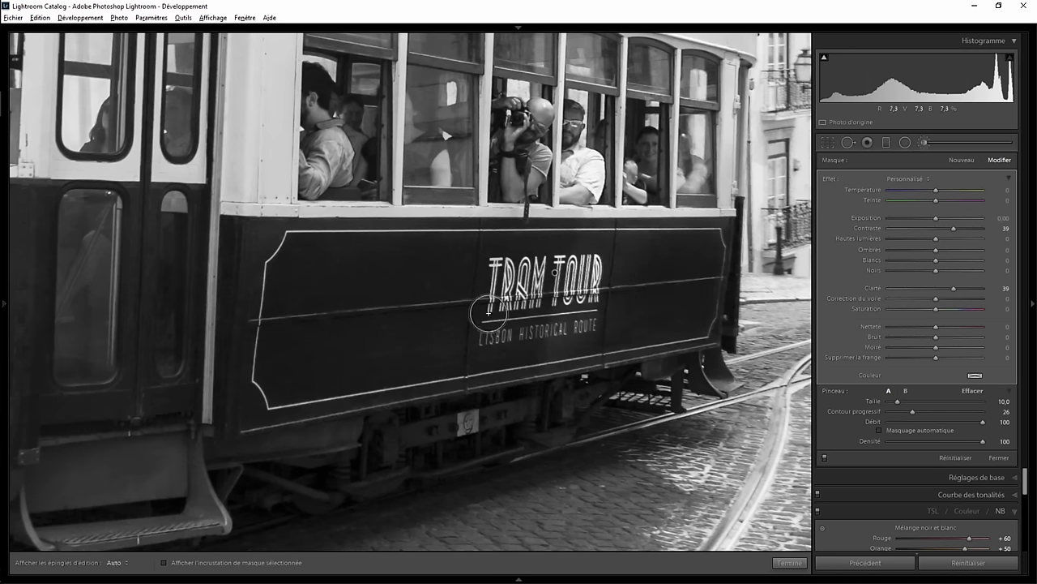
key("o")
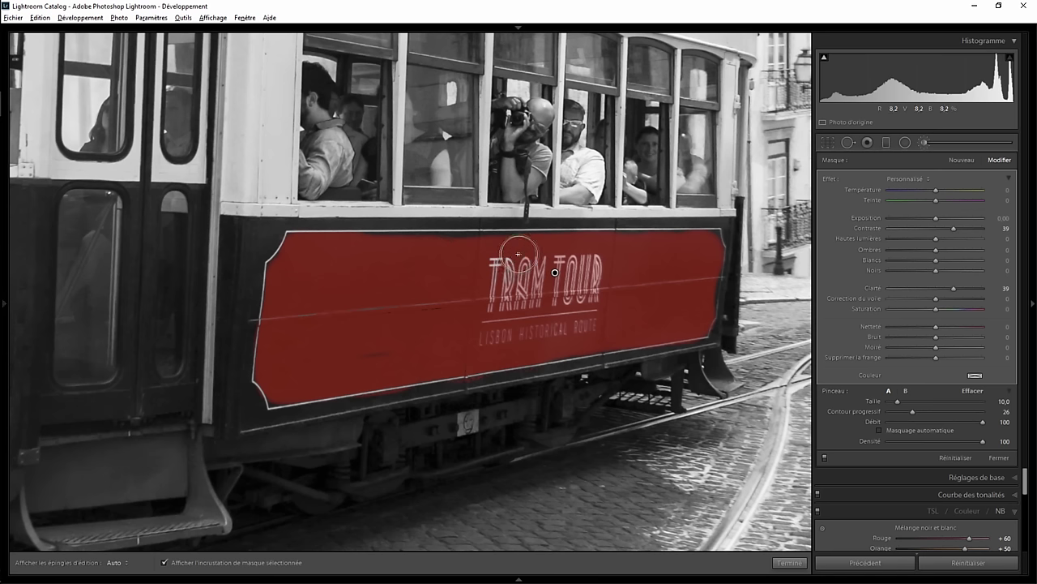
key("h")
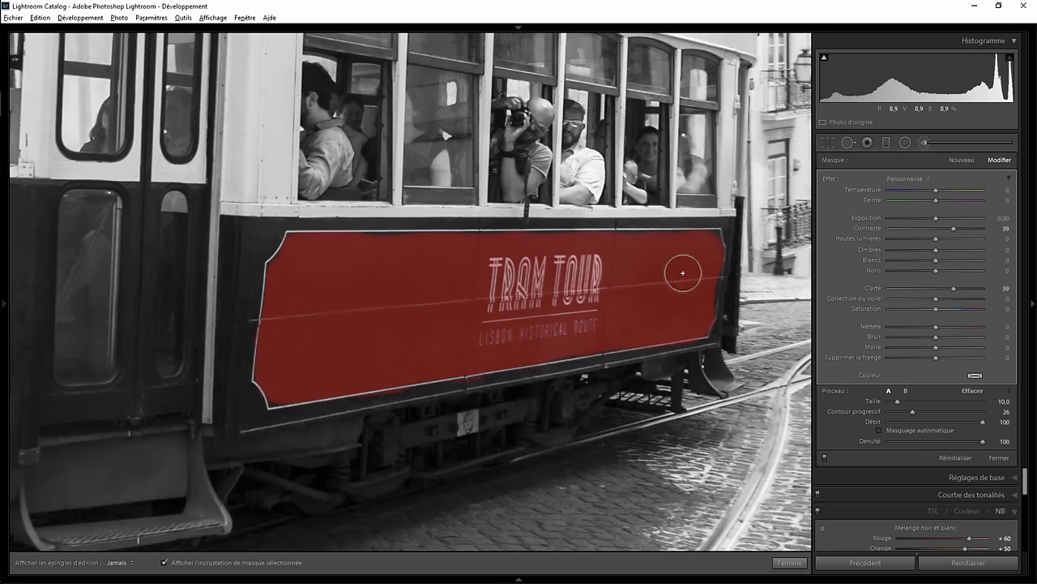
key("h")
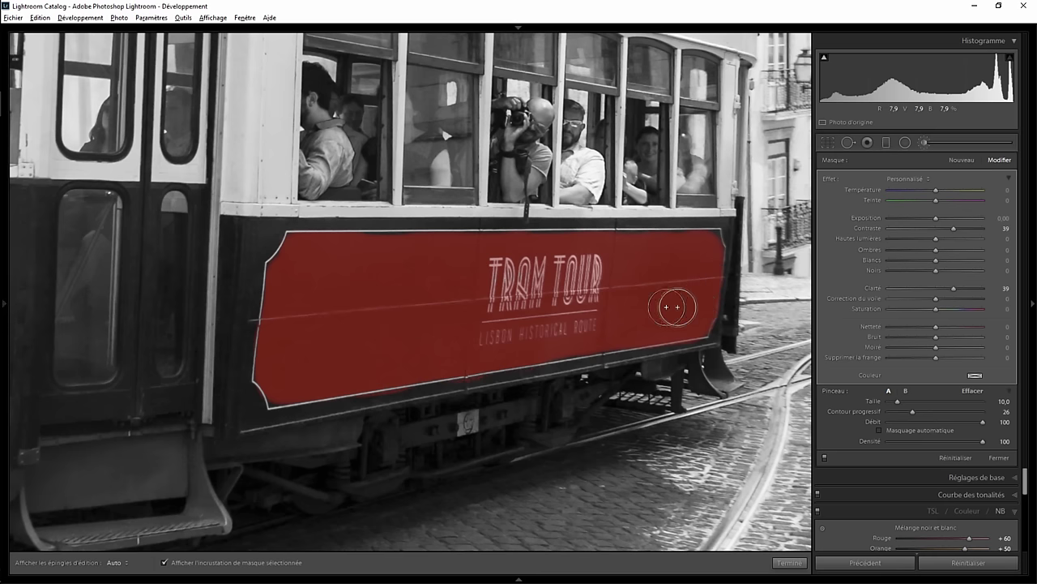
key("o")
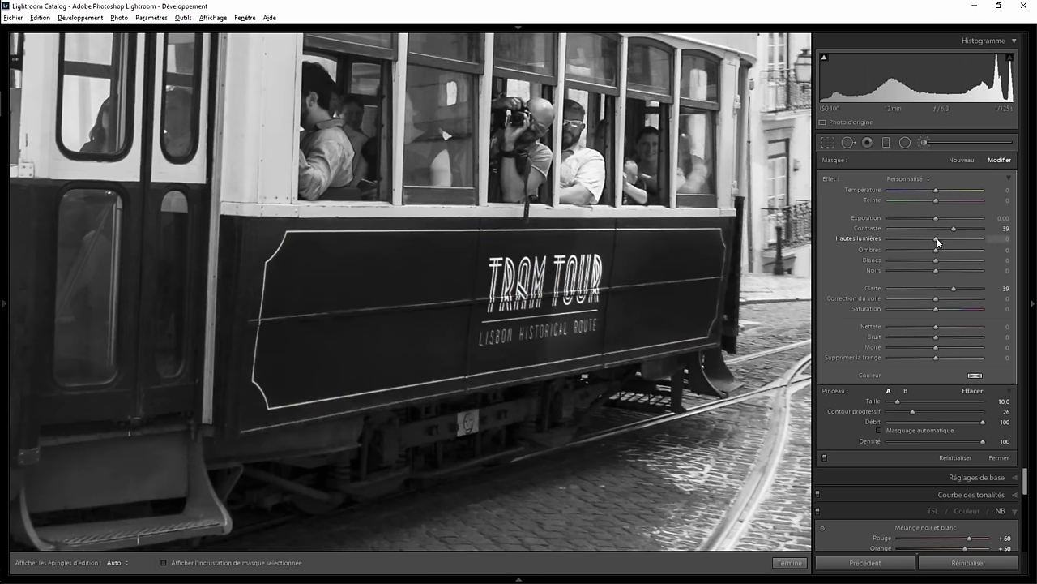
mouse_move(959, 240)
left_mouse_down()
mouse_move(973, 240)
mouse_move(894, 239)
mouse_move(958, 239)
left_mouse_up()
mouse_move(216, 272)
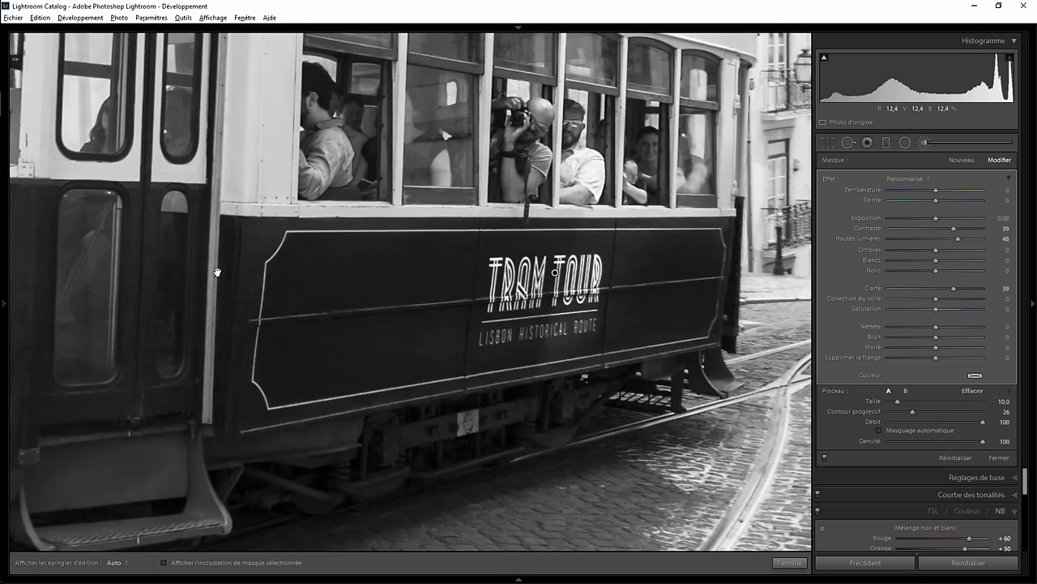
- Brush over the front TRAM TOUR sign at size 6, check the overlay, and finish the brush
left_click_drag(162, 265, 449, 284)
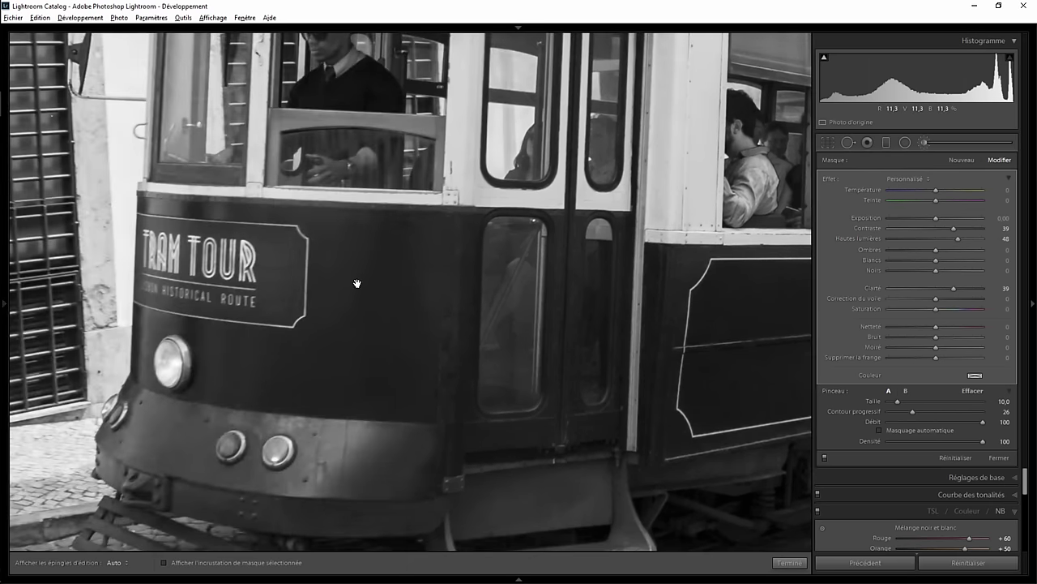
left_click_drag(356, 283, 530, 269)
scroll(349, 234, "down", 4)
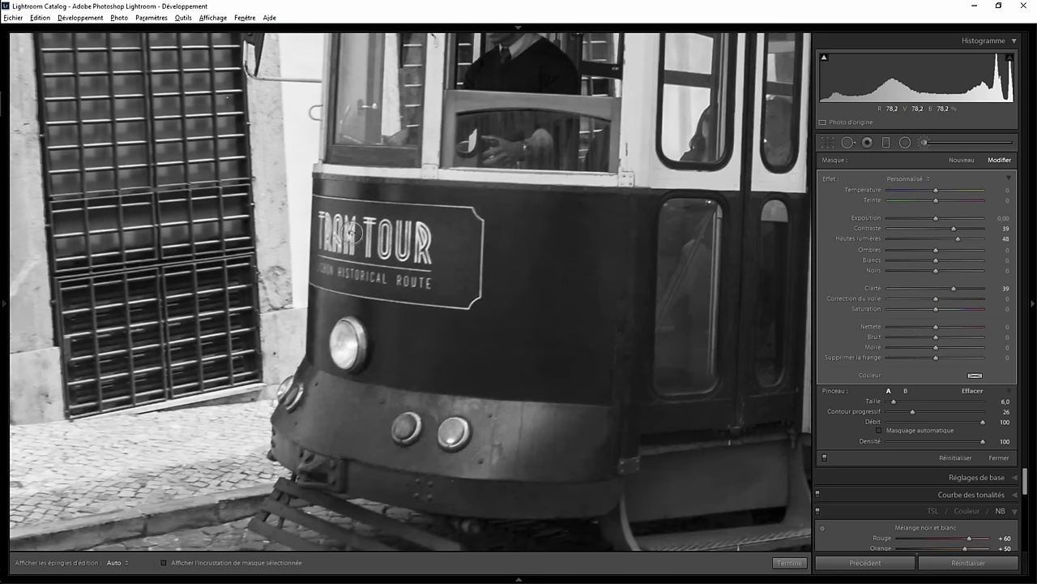
key("h")
mouse_move(384, 219)
left_mouse_down()
mouse_move(411, 262)
mouse_move(324, 252)
mouse_move(324, 211)
mouse_move(328, 272)
mouse_move(462, 294)
mouse_move(461, 215)
mouse_move(405, 215)
mouse_move(460, 240)
mouse_move(437, 243)
mouse_move(450, 259)
mouse_move(425, 274)
mouse_move(346, 243)
mouse_move(365, 240)
mouse_move(345, 214)
mouse_move(440, 218)
mouse_move(396, 278)
mouse_move(327, 277)
left_mouse_up()
key("h")
key("o")
key("h")
key("o")
key("h")
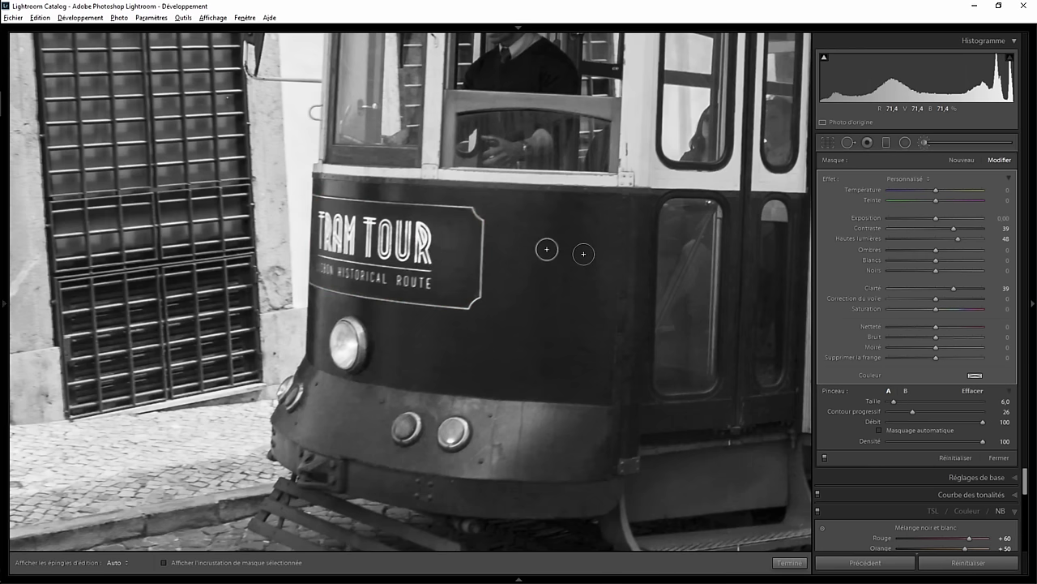
left_click(790, 562)
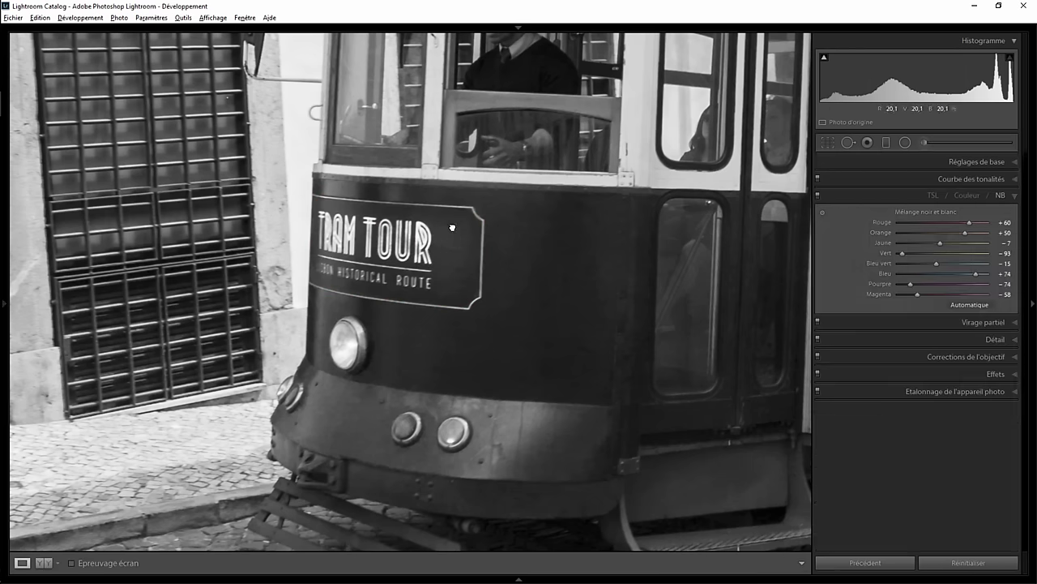
- Draw an inverted radial filter around the front window with Exposure 1.18
left_click(455, 227)
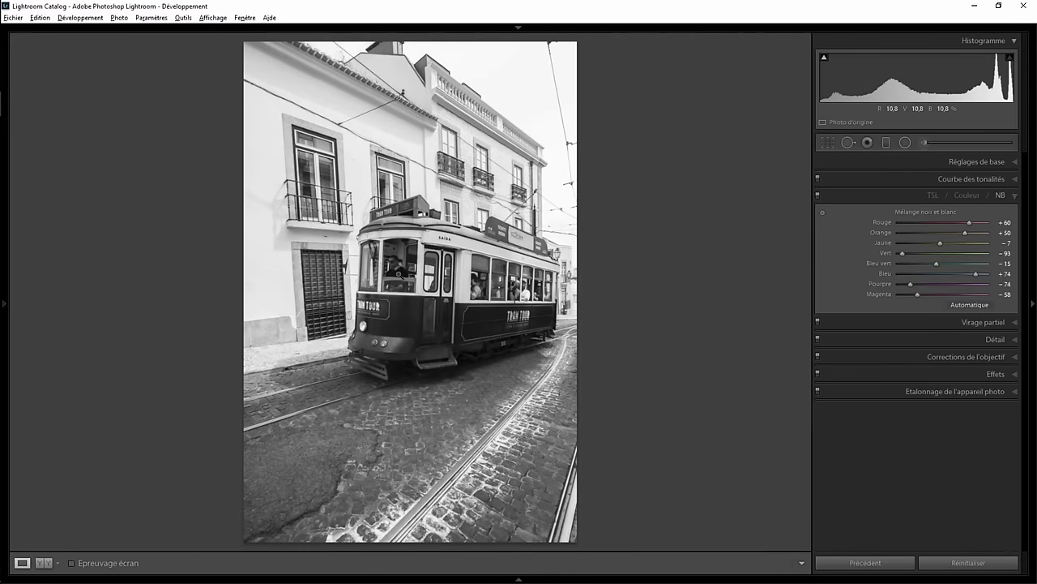
left_click(906, 142)
left_click_drag(389, 263, 418, 296)
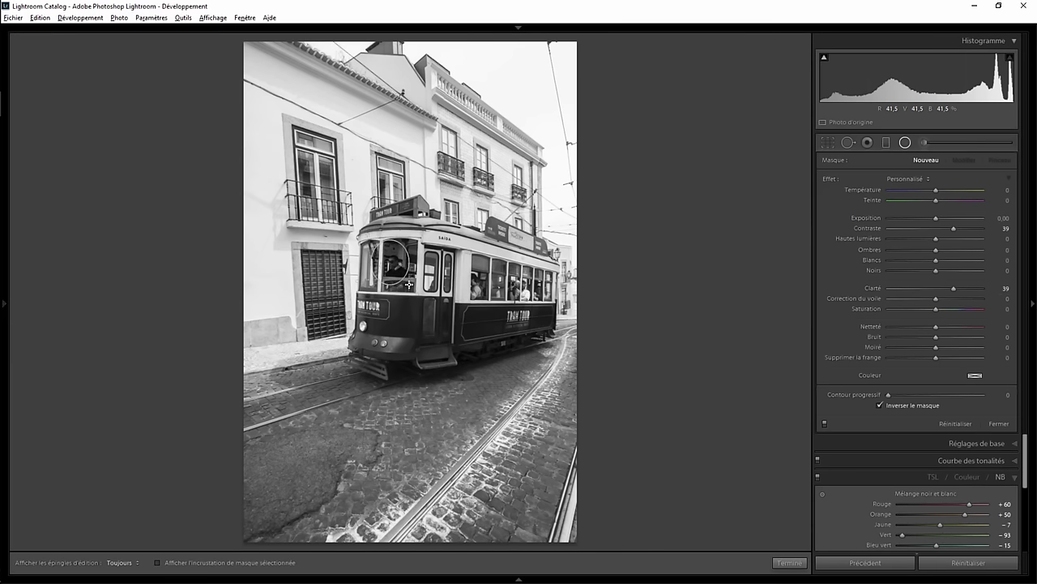
double_click(955, 227)
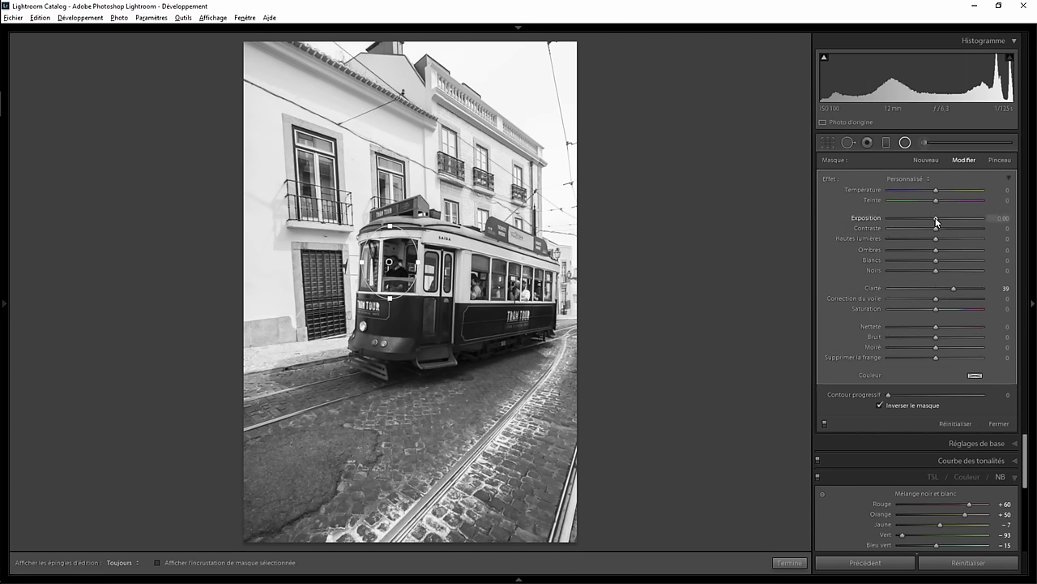
left_click_drag(937, 221, 950, 224)
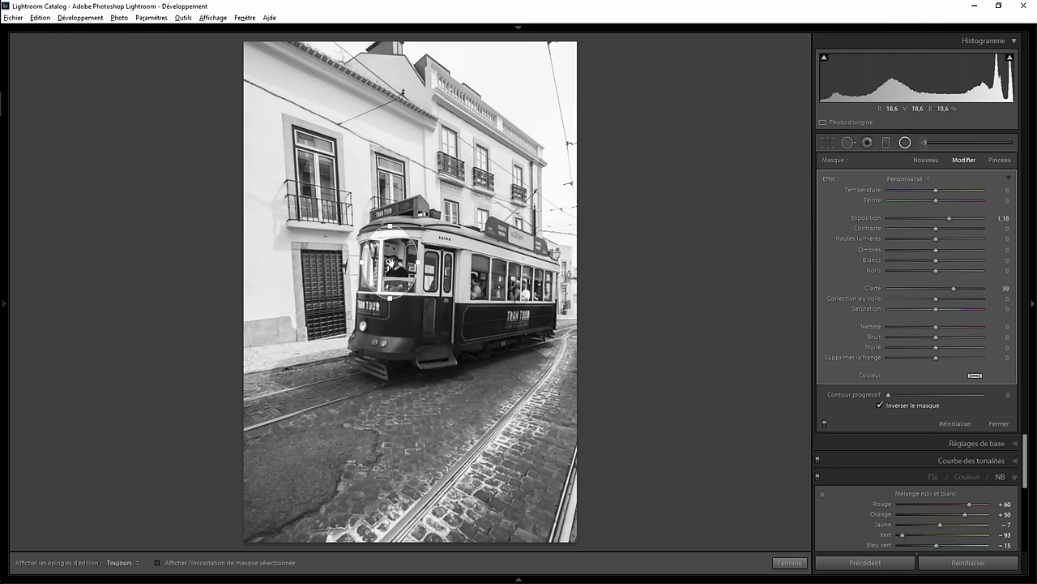
- Reposition the radial filter, feather it to 73, confirm it, and check the SAÍDA sign up close
left_click_drag(380, 263, 396, 264)
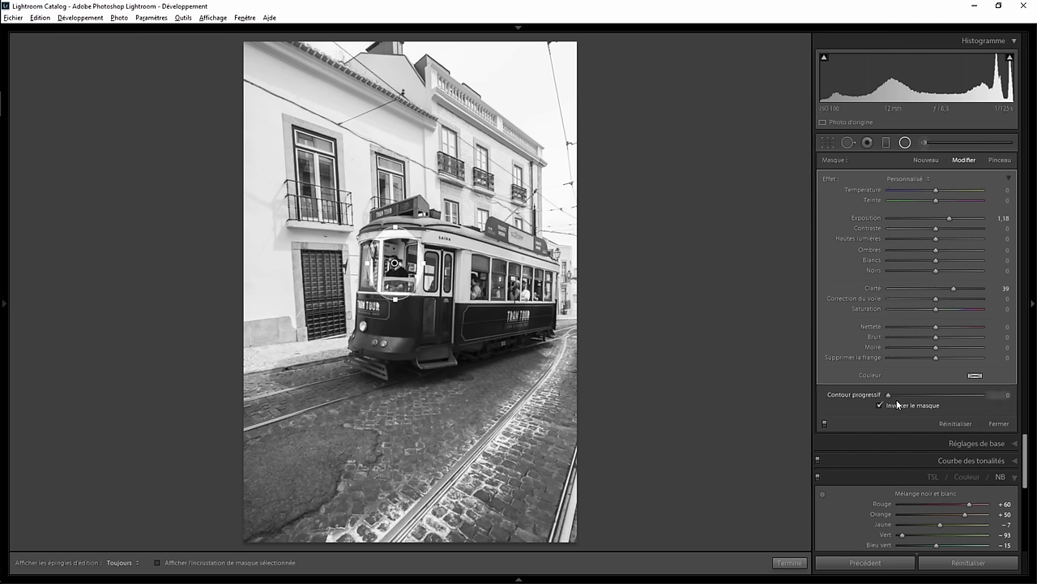
left_click_drag(889, 395, 961, 401)
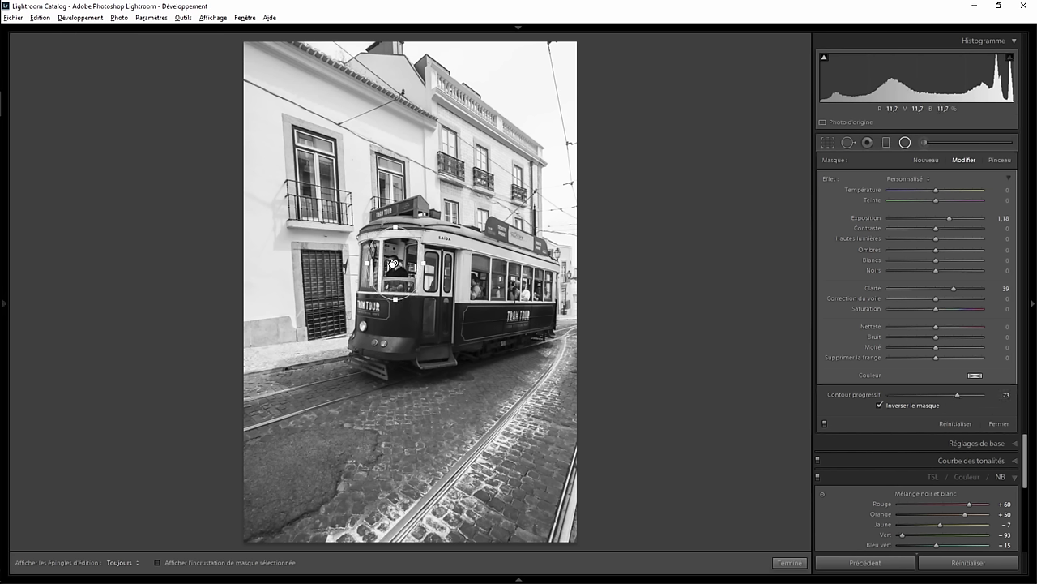
left_click_drag(392, 264, 391, 266)
left_click(786, 561)
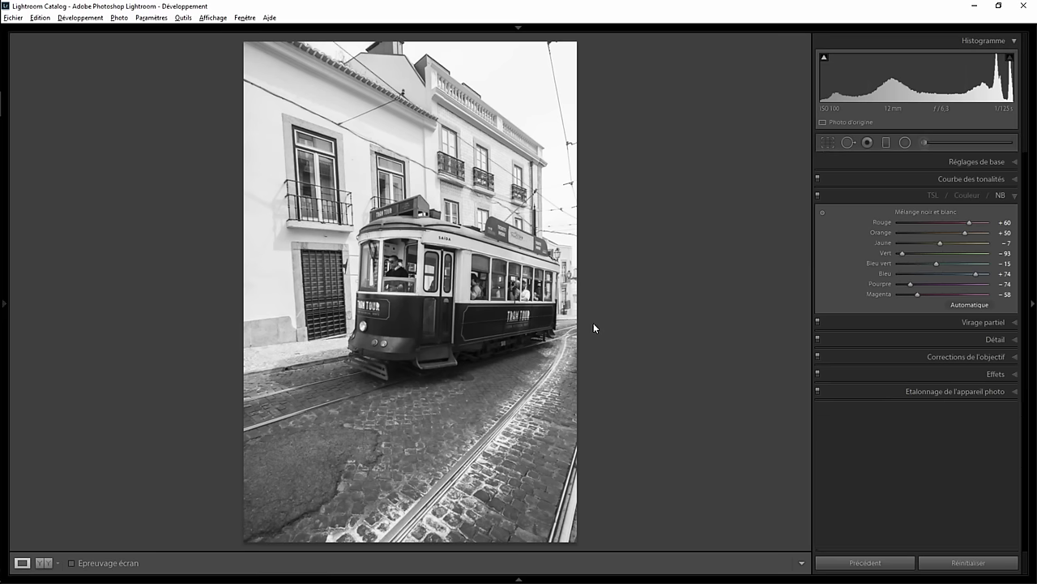
left_click(448, 240)
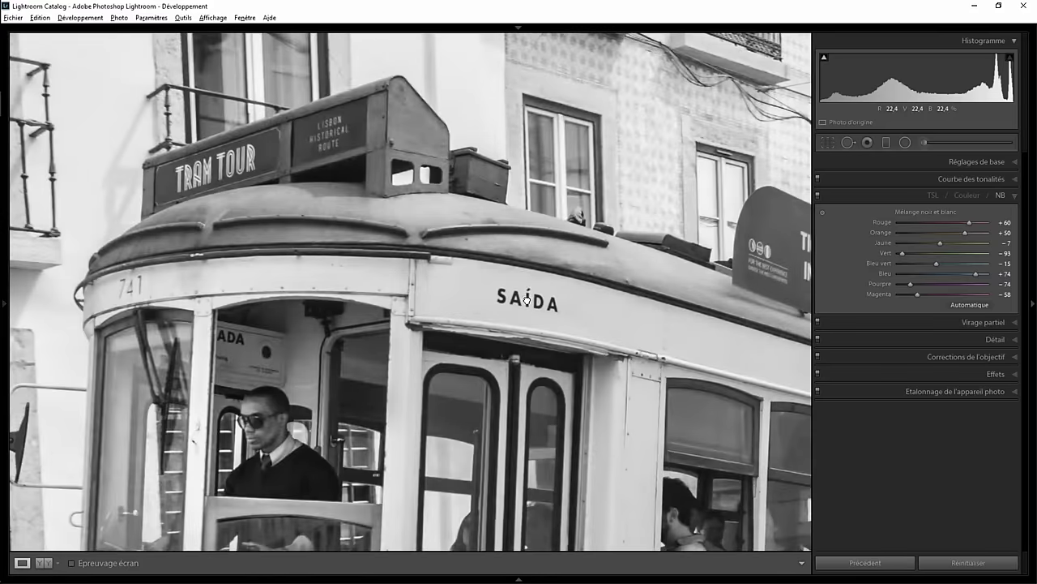
left_click(526, 300)
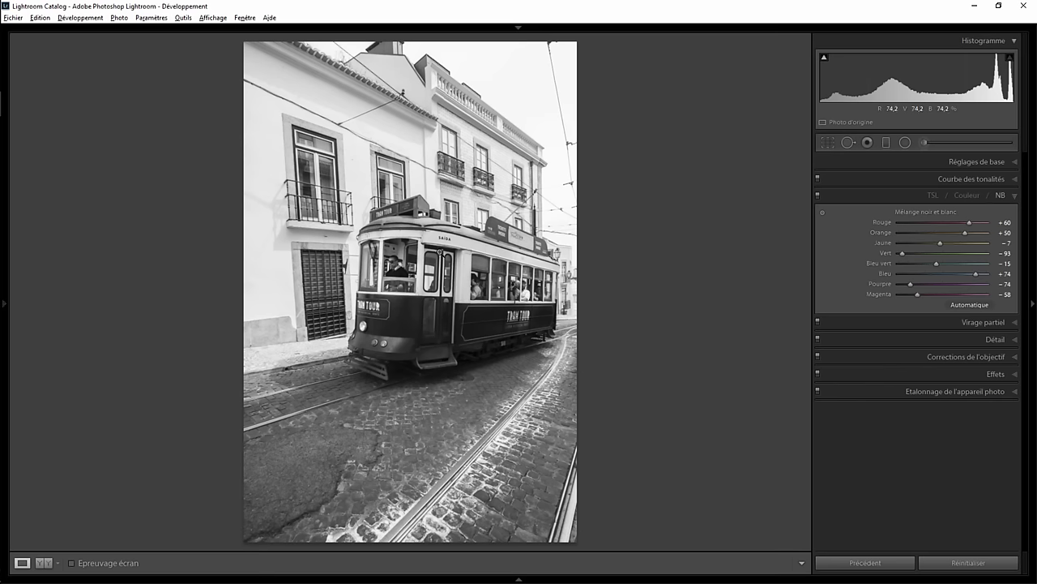
left_click(923, 143)
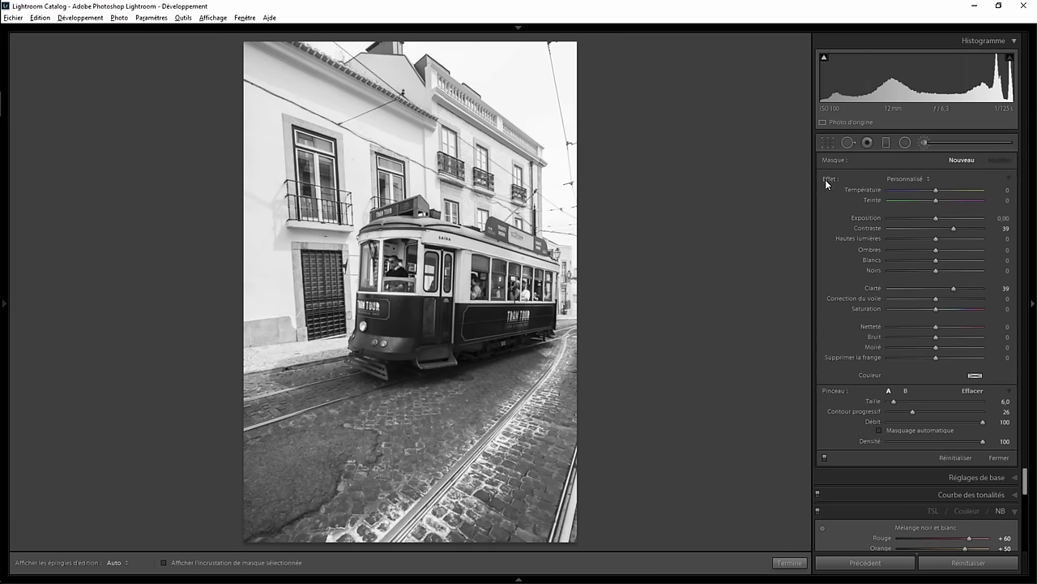
- Paint a +0.39 Exposure brush adjustment with Auto Mask on over part of the tram
double_click(826, 179)
left_click_drag(937, 219, 940, 217)
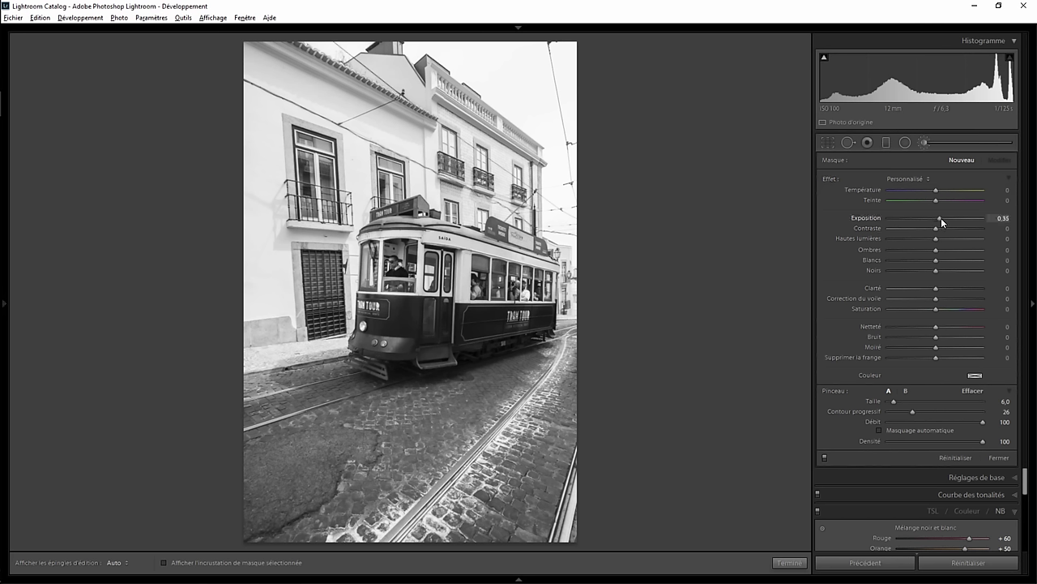
left_click(878, 430)
scroll(461, 250, "down", 3)
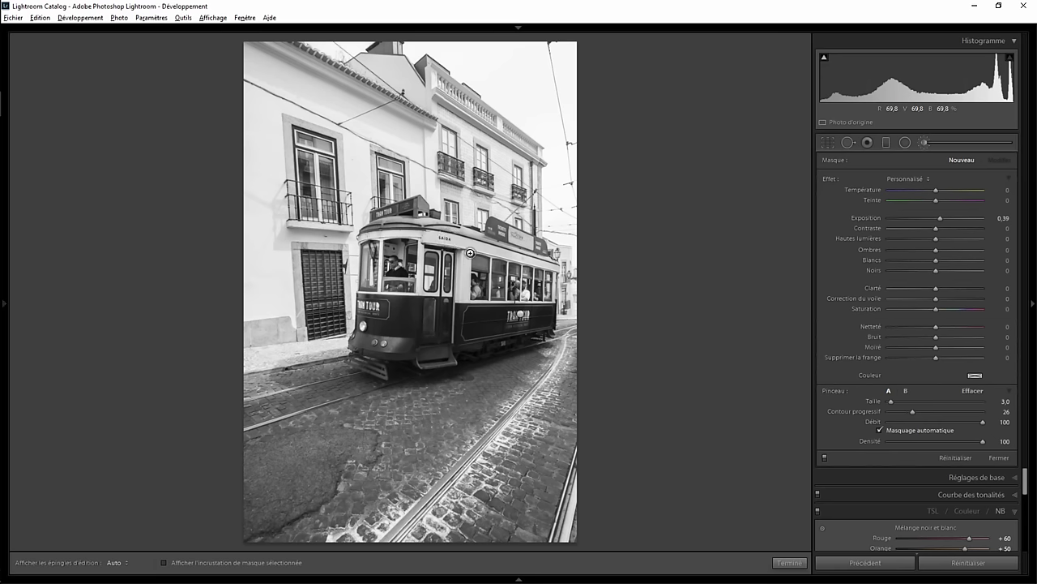
scroll(470, 254, "up", 1)
key("h")
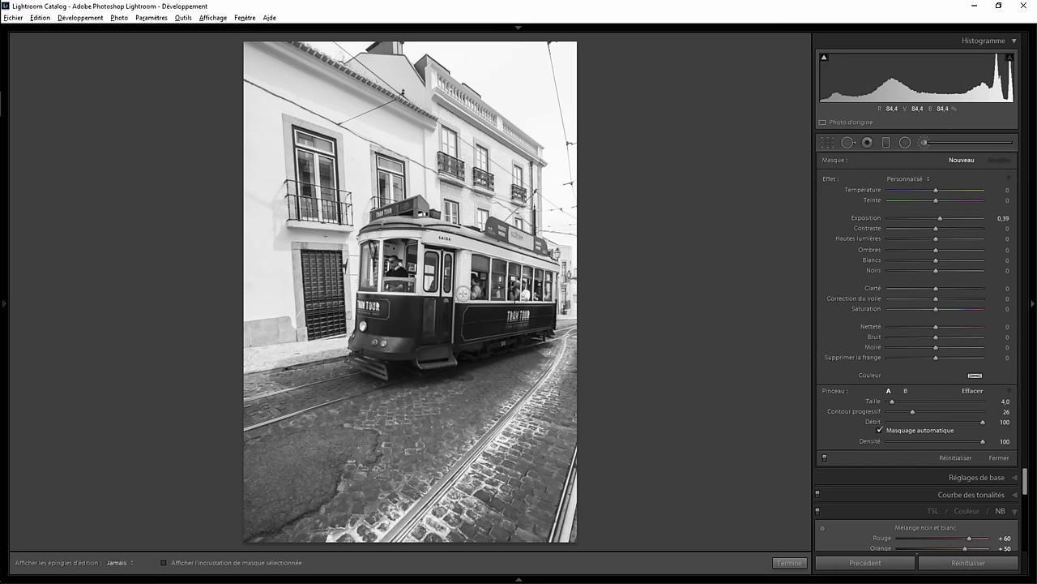
left_click_drag(462, 256, 415, 250)
key("h")
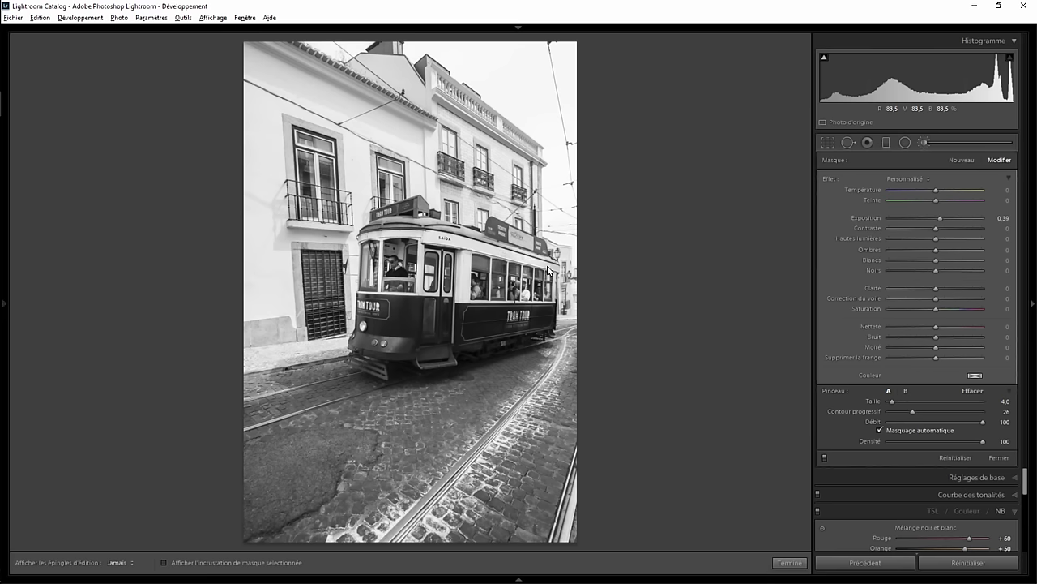
key("h")
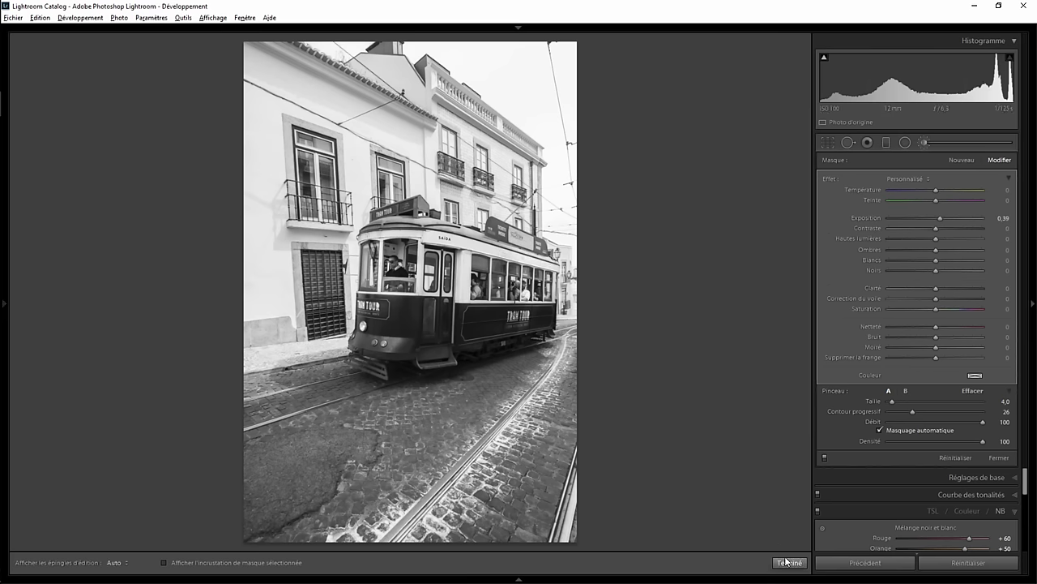
left_click(789, 562)
- Zoom in on the SAÍDA door and start another +0.39 brush mask on the tram's pale upper band
left_click(418, 295)
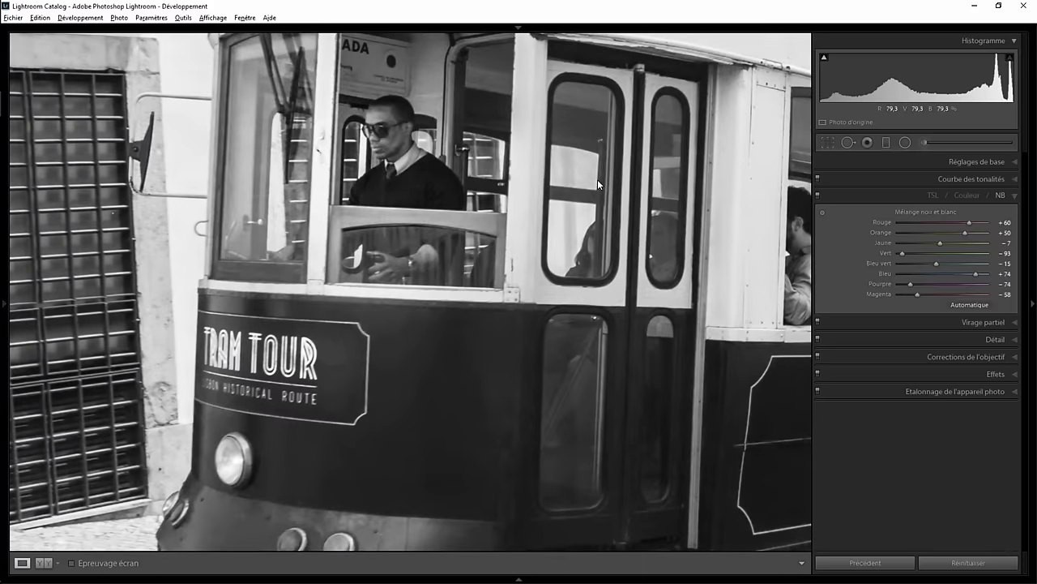
key("z")
key("z")
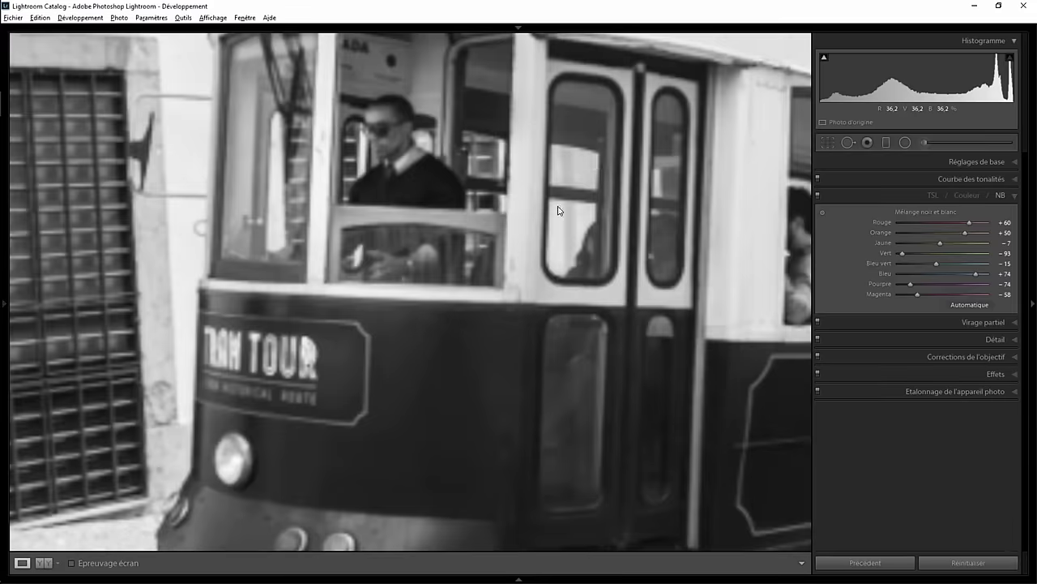
left_click(594, 166)
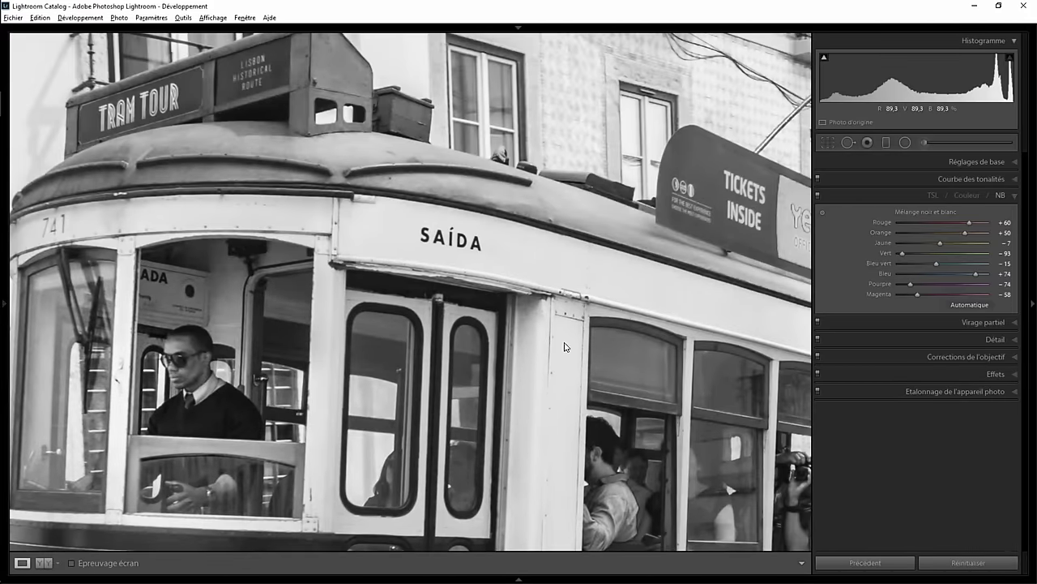
left_click(577, 274)
left_click_drag(601, 278, 505, 278)
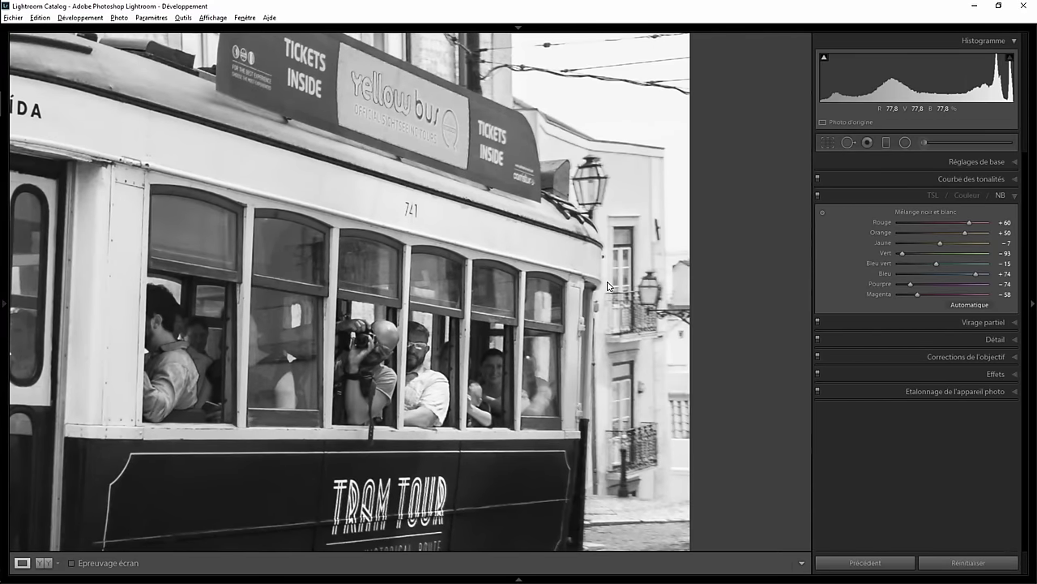
left_click(924, 142)
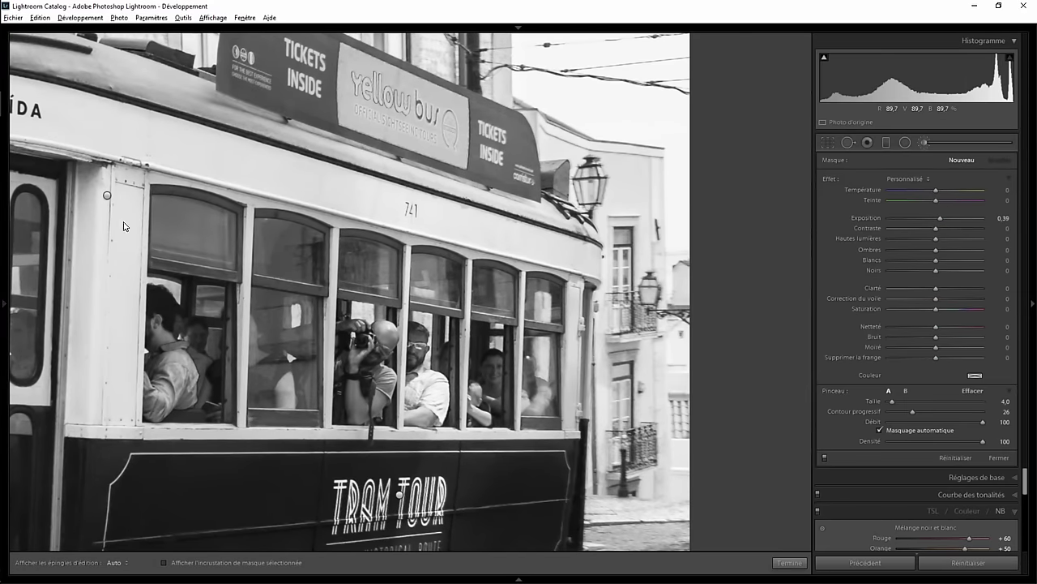
left_click(108, 197)
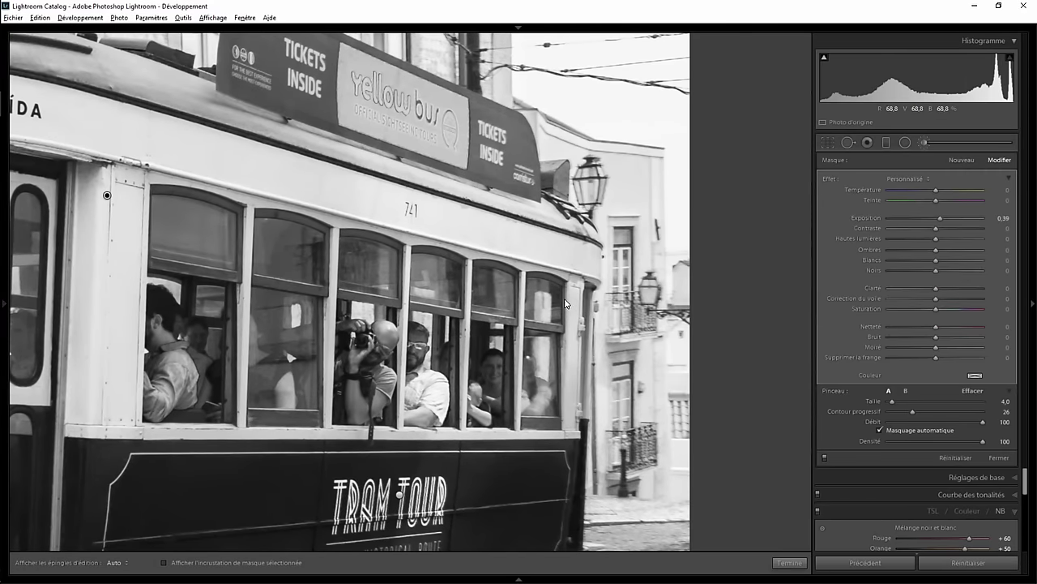
scroll(578, 283, "down", 2)
key("h")
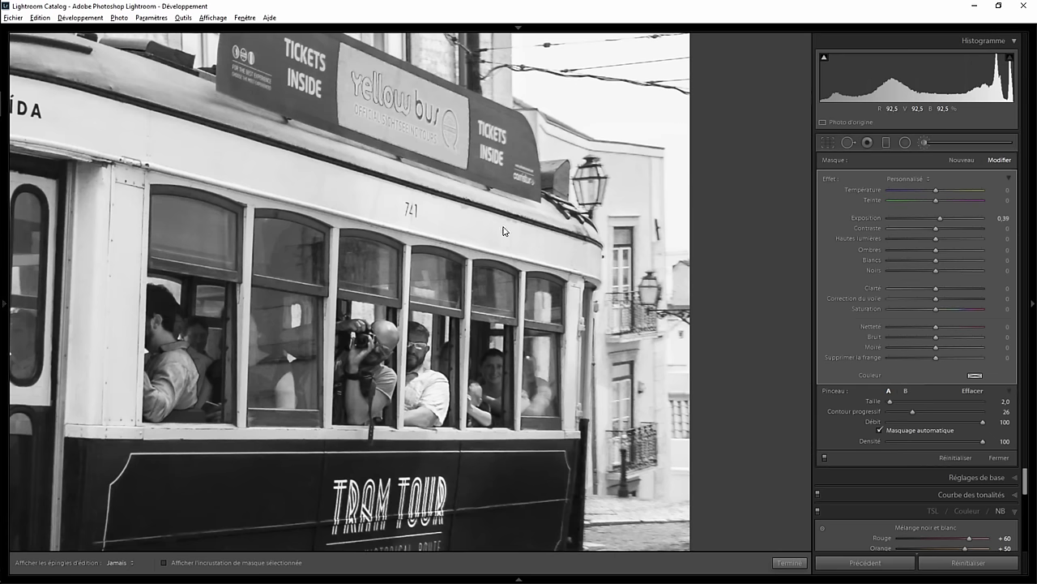
key("h")
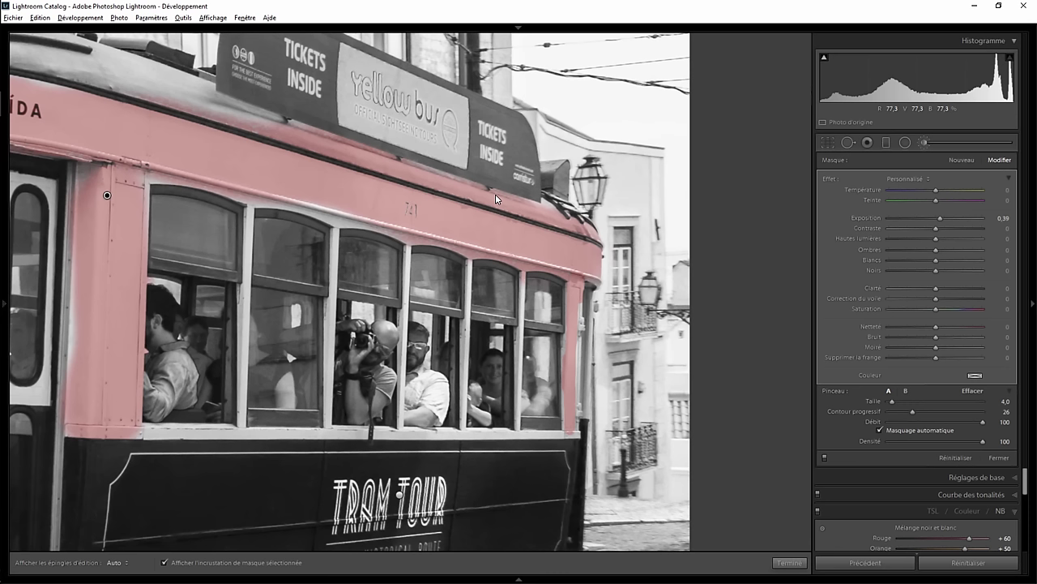
- Erase the mask spill along the tram's roof edge with the Alt eraser brush
key("alt")
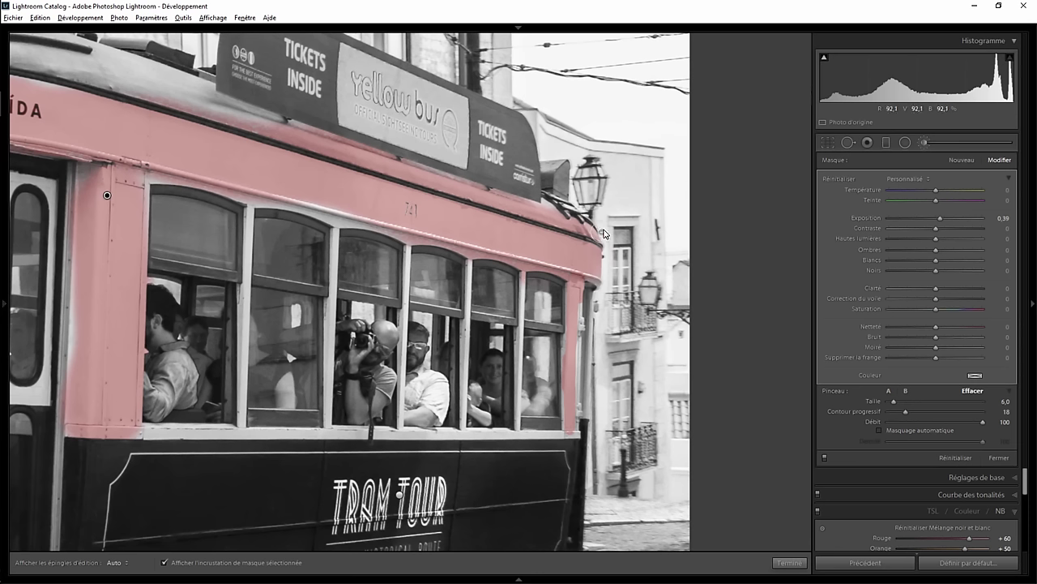
key("h")
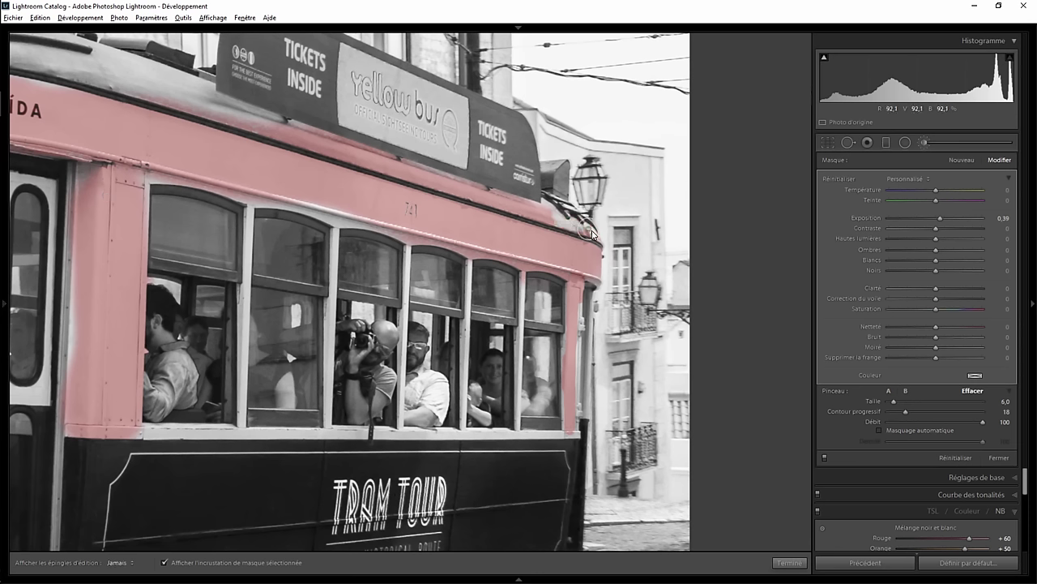
left_click_drag(525, 207, 203, 110)
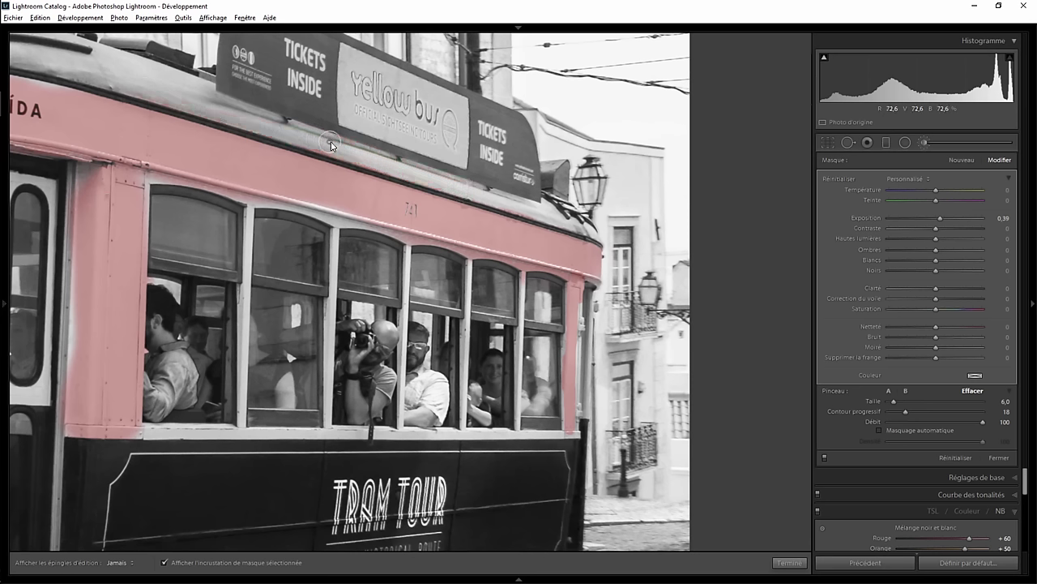
key("alt")
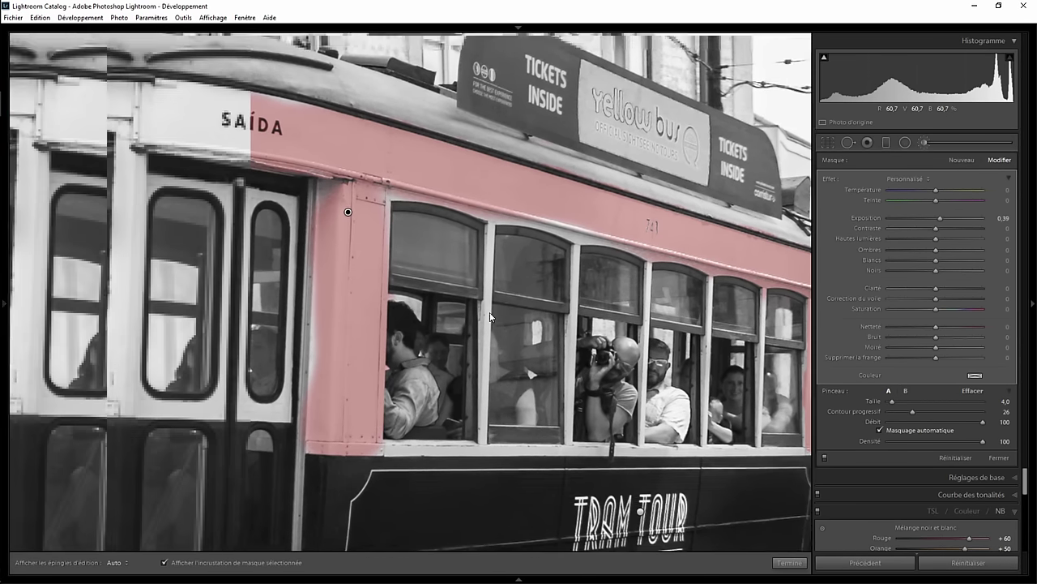
- Extend the mask along the upper band toward 741 and down the front window pillar
left_click_drag(134, 306, 503, 311)
left_click_drag(278, 176, 388, 154)
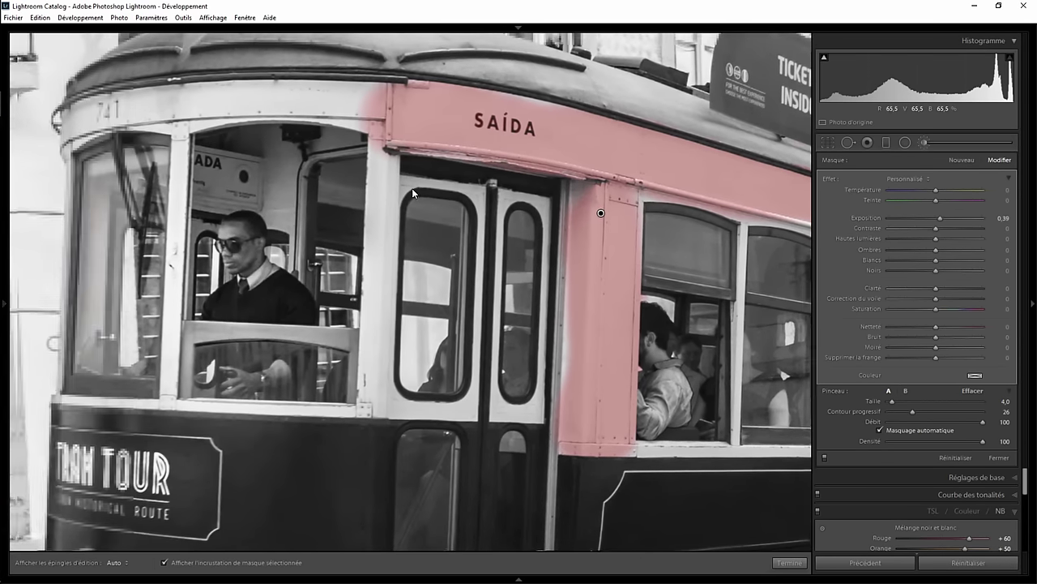
scroll(395, 160, "up", 4)
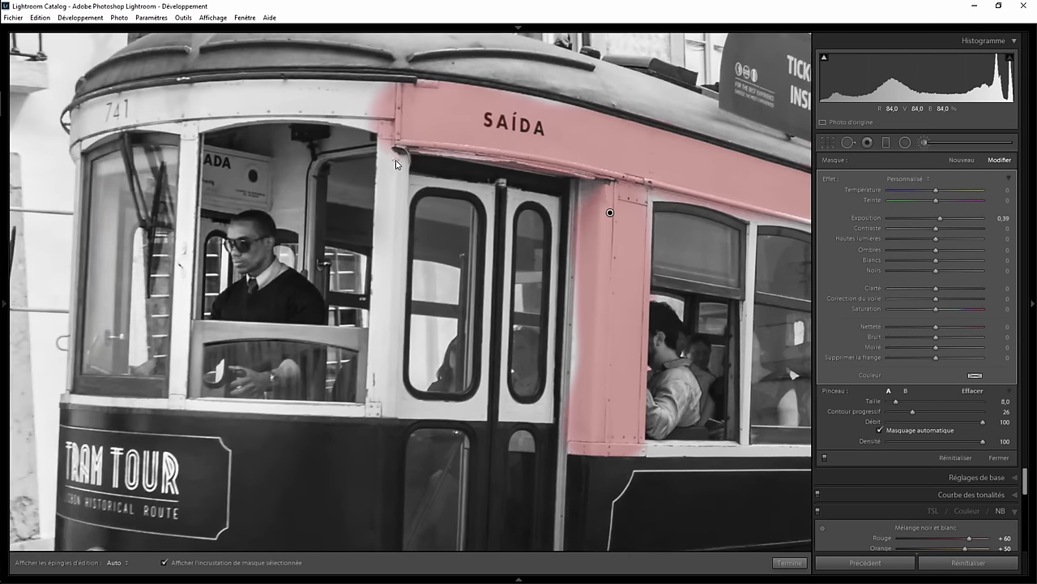
key("h")
mouse_move(396, 159)
left_mouse_down()
mouse_move(383, 396)
mouse_move(389, 192)
left_mouse_up()
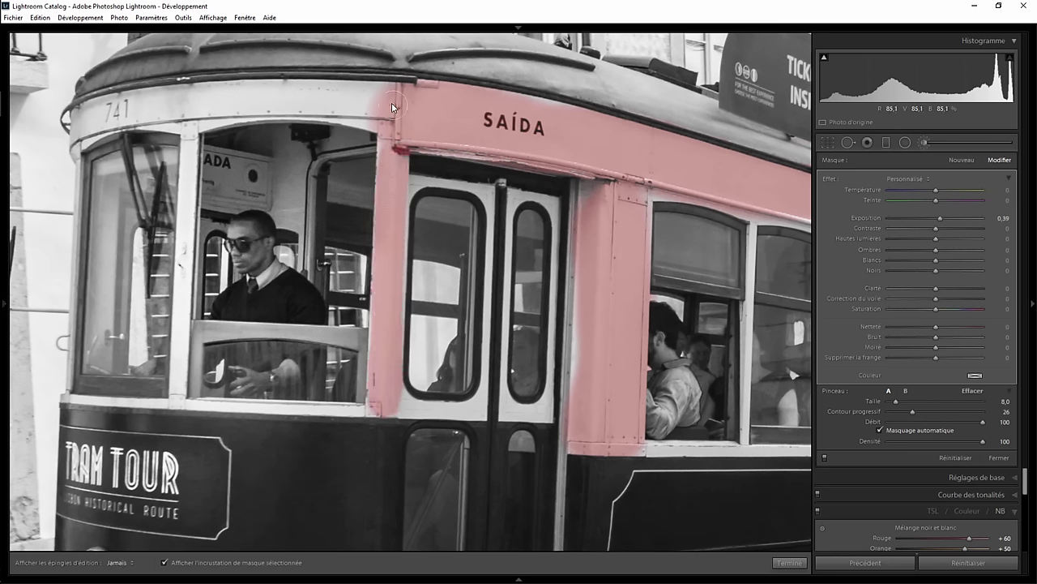
mouse_move(392, 107)
left_mouse_down()
mouse_move(130, 109)
mouse_move(82, 121)
mouse_move(74, 134)
mouse_move(81, 145)
mouse_move(186, 98)
mouse_move(384, 96)
mouse_move(361, 118)
mouse_move(297, 111)
mouse_move(157, 124)
left_mouse_up()
scroll(162, 125, "down", 2)
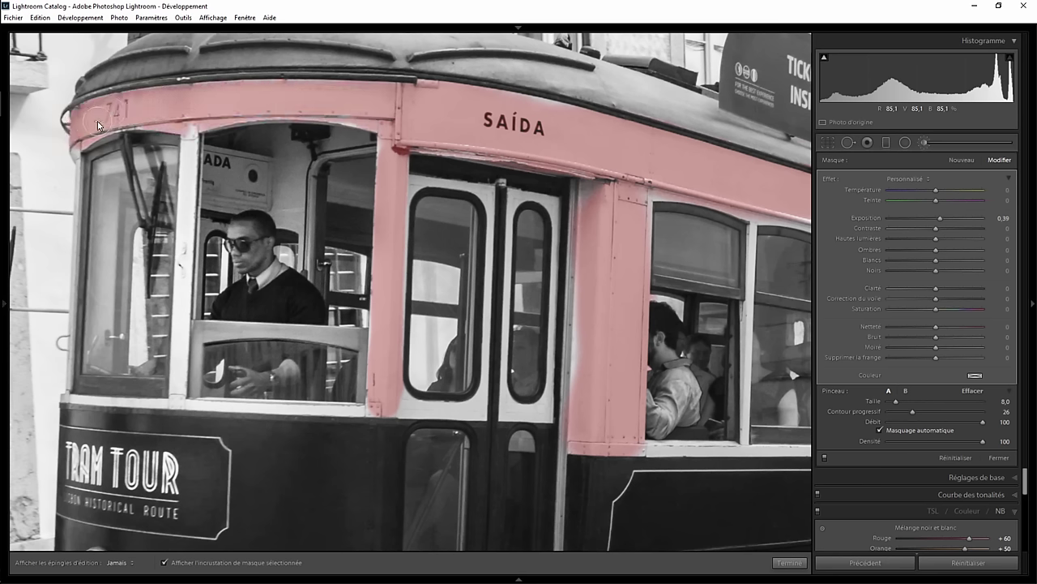
key("h")
key("h")
left_click_drag(190, 135, 175, 407)
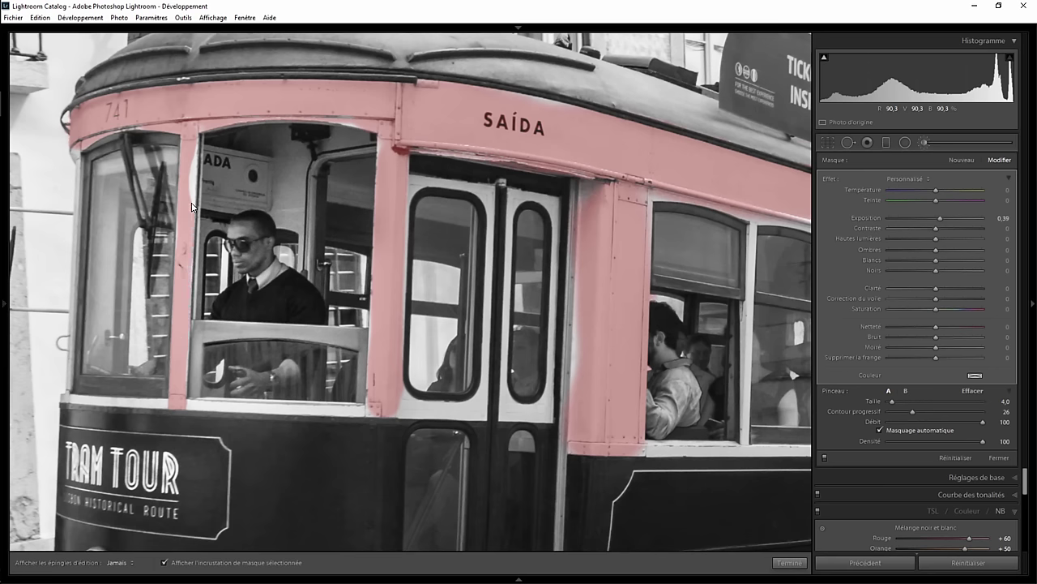
key("h")
key("o")
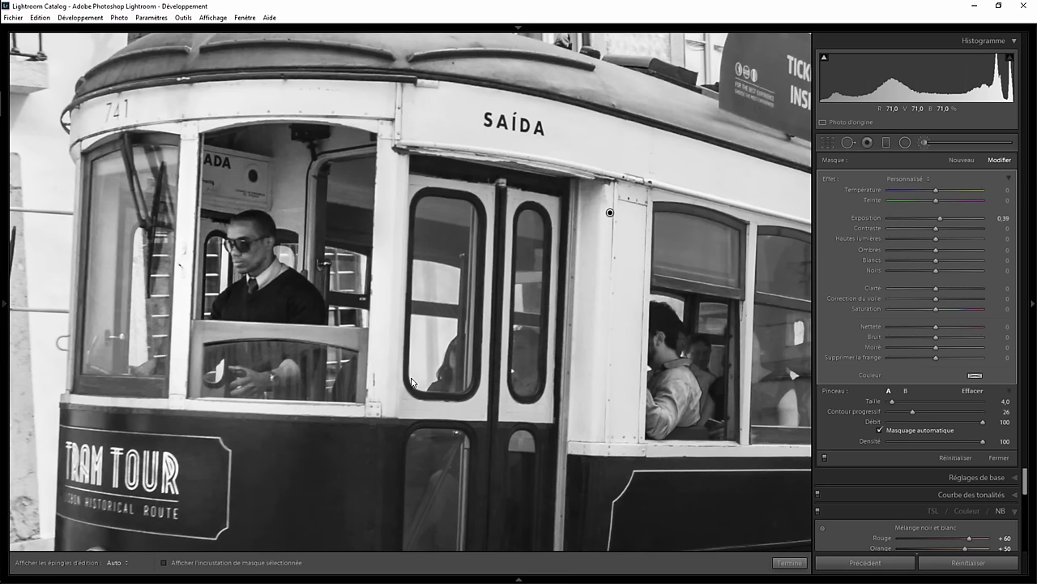
- Finish the brush, fit the photo, and raise global Clarity from +54 to +71
left_click(790, 562)
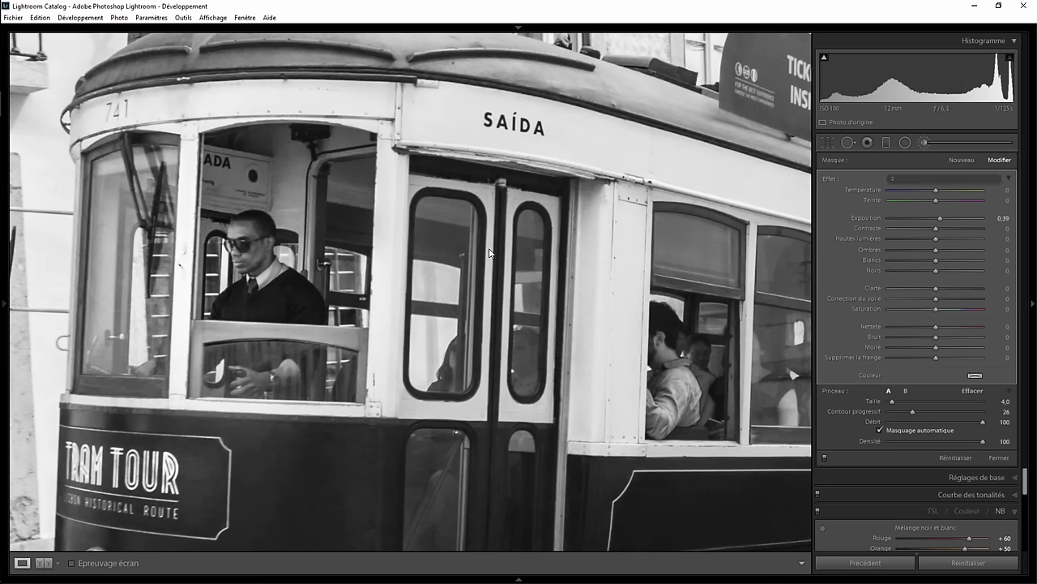
left_click(467, 226)
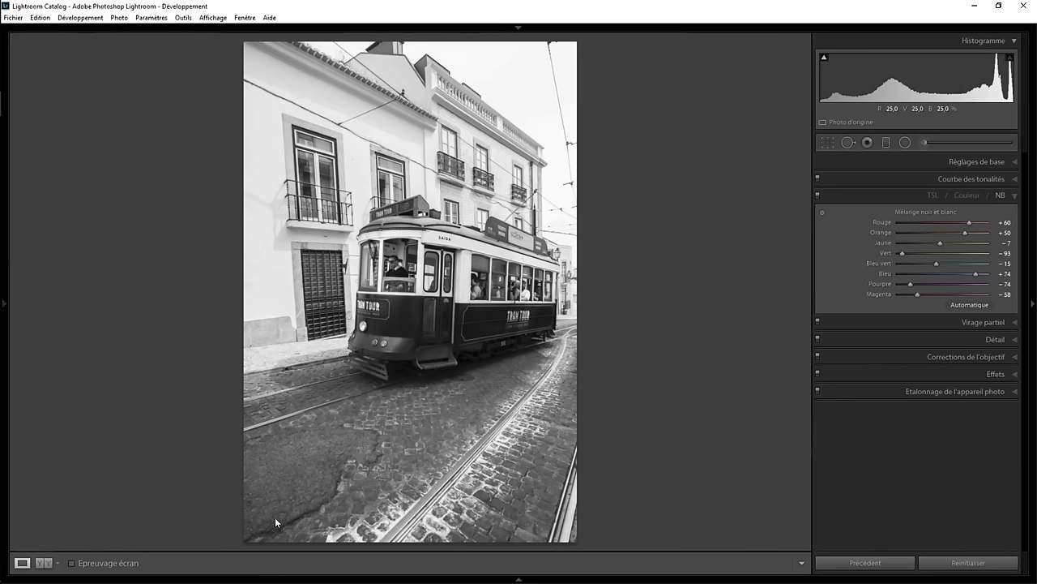
left_click(1013, 164)
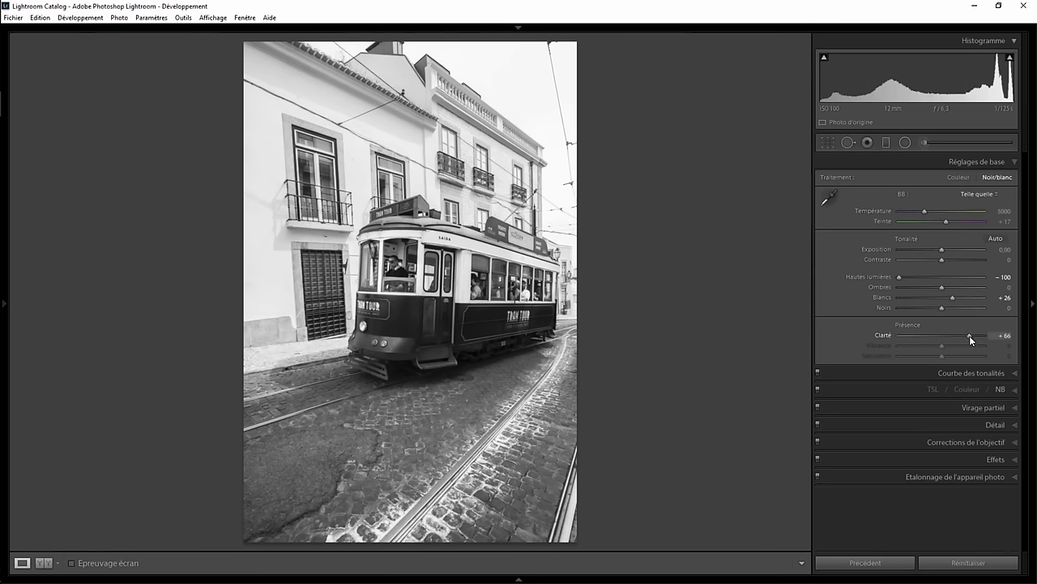
left_click_drag(968, 335, 970, 336)
- Add a rotated graduated filter over the lower street with exposure reset to 0 and Clarity 65
left_click(886, 142)
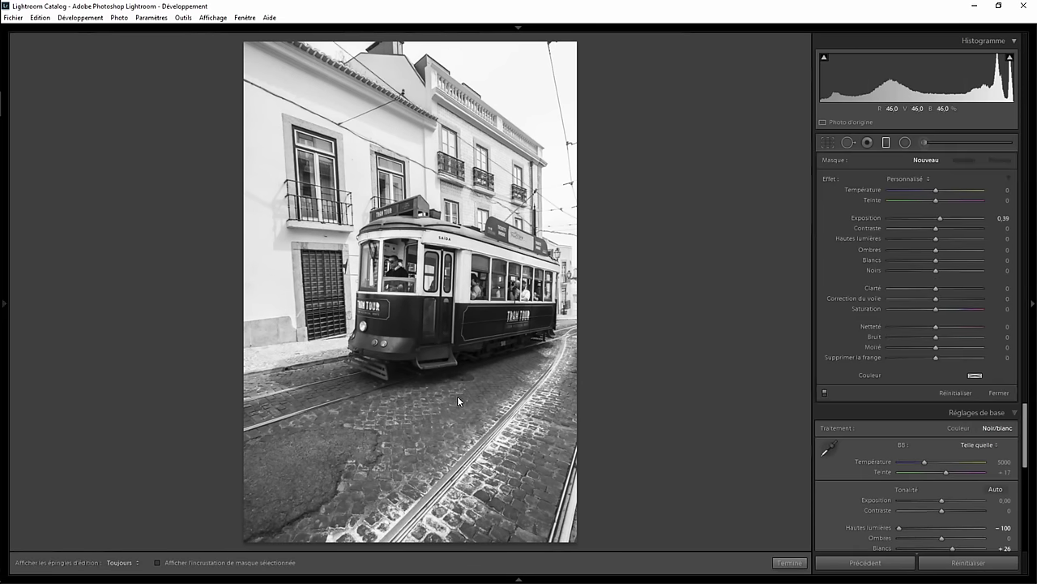
mouse_move(457, 395)
left_mouse_down()
mouse_move(428, 292)
mouse_move(457, 379)
left_mouse_up()
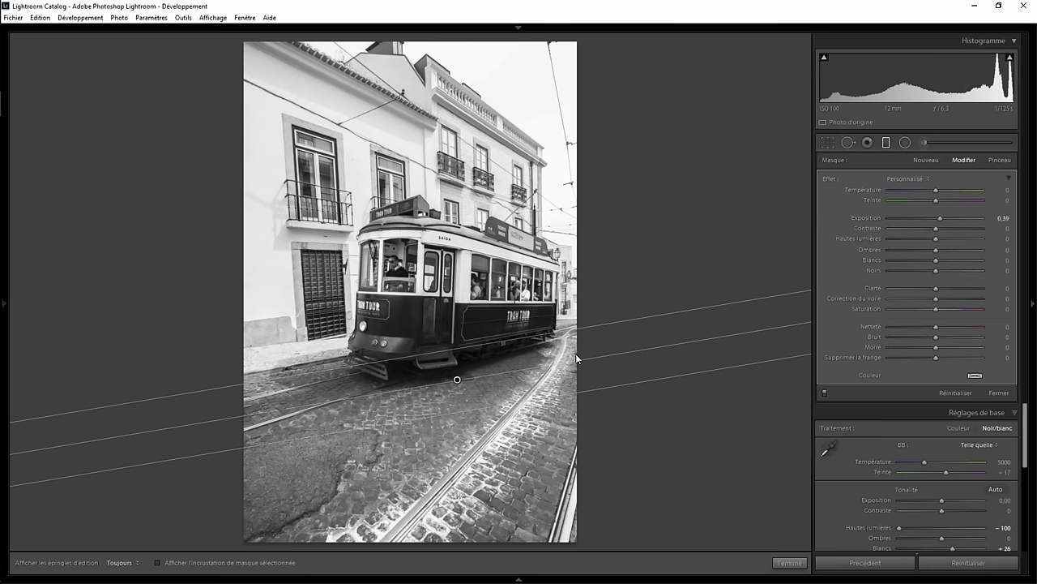
left_click_drag(576, 353, 544, 346)
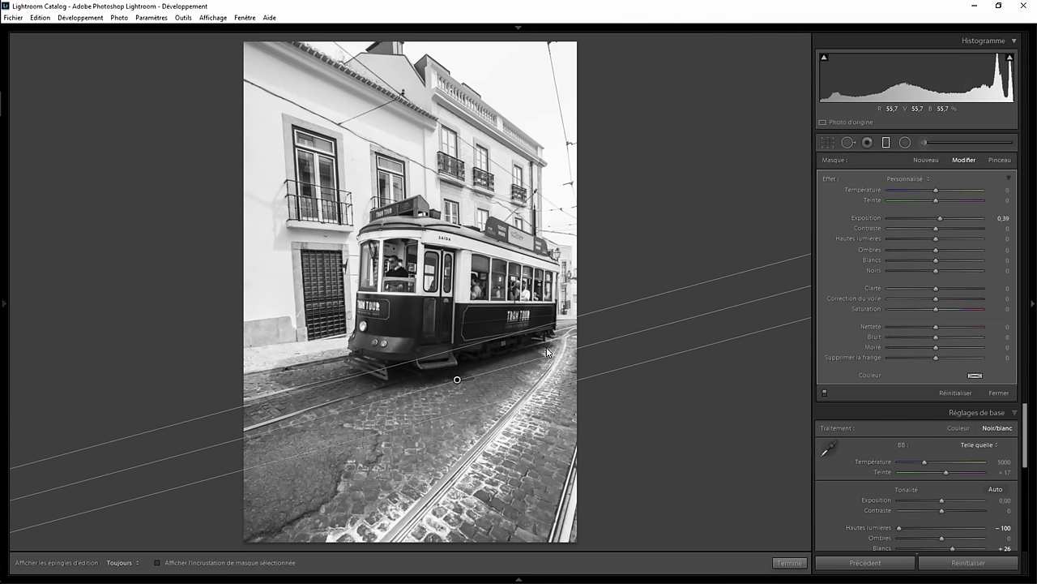
double_click(942, 217)
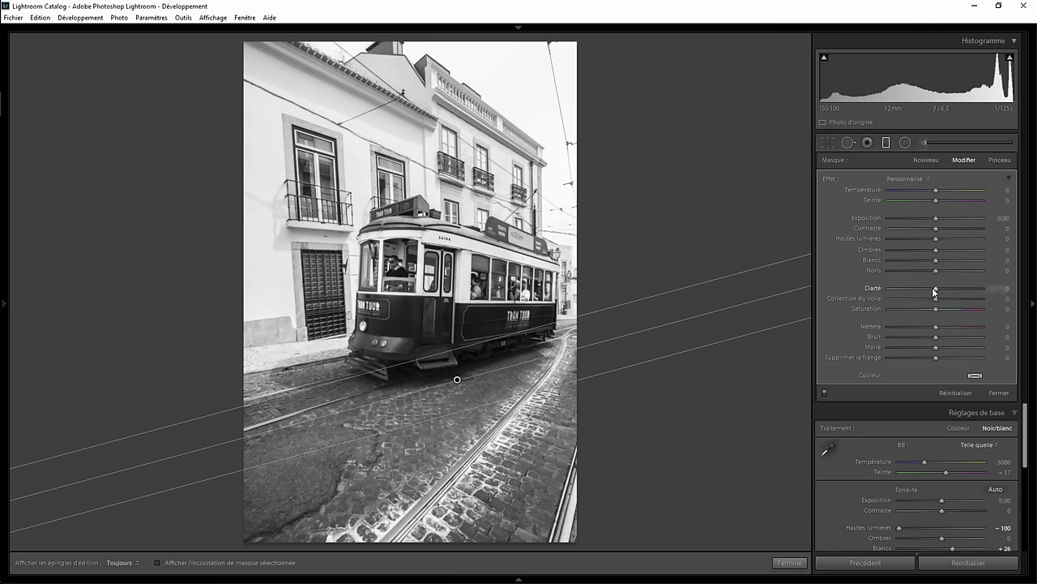
mouse_move(947, 286)
left_mouse_down()
mouse_move(975, 288)
mouse_move(938, 289)
mouse_move(981, 286)
mouse_move(924, 290)
mouse_move(964, 290)
left_mouse_up()
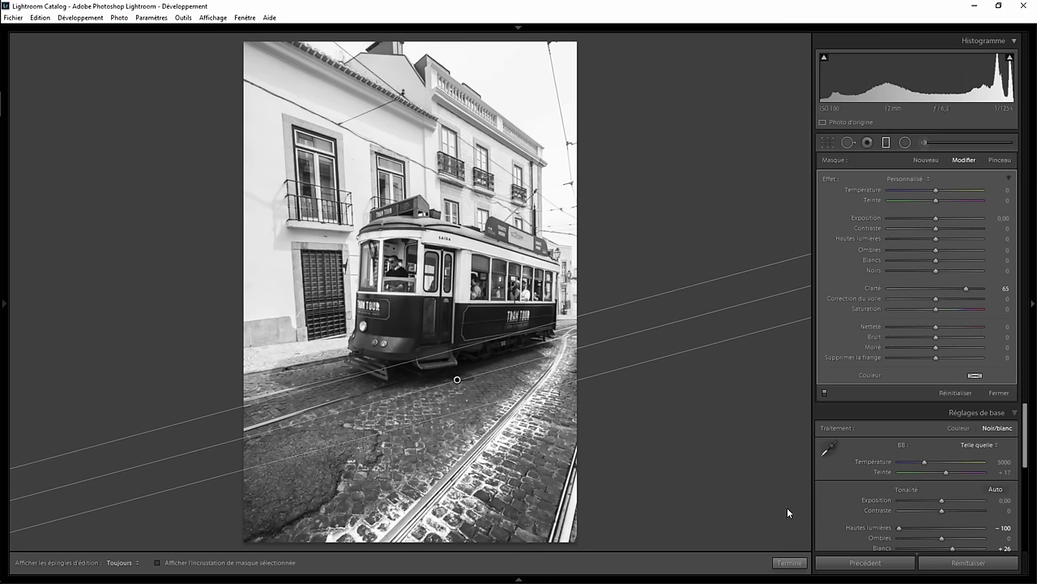
left_click(790, 562)
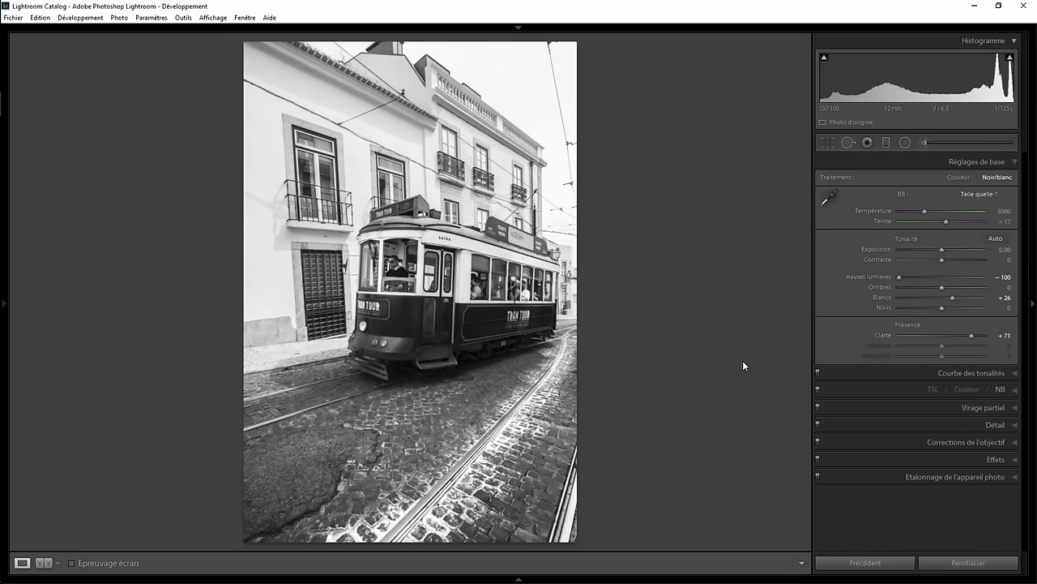
- Set Post-Crop Vignetting Amount to −8 in the Effects panel
left_click(1011, 459)
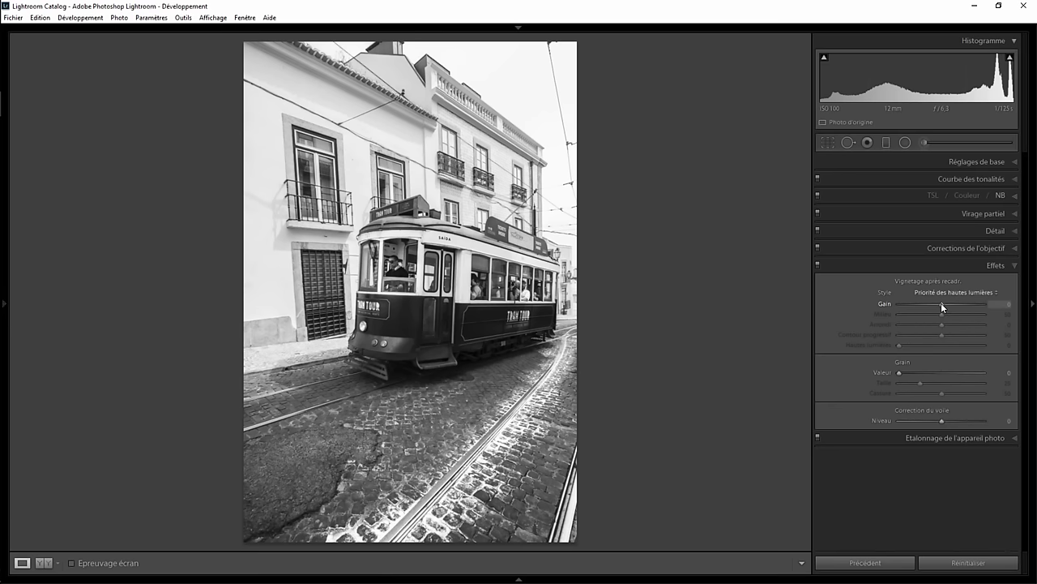
left_click_drag(940, 302, 936, 303)
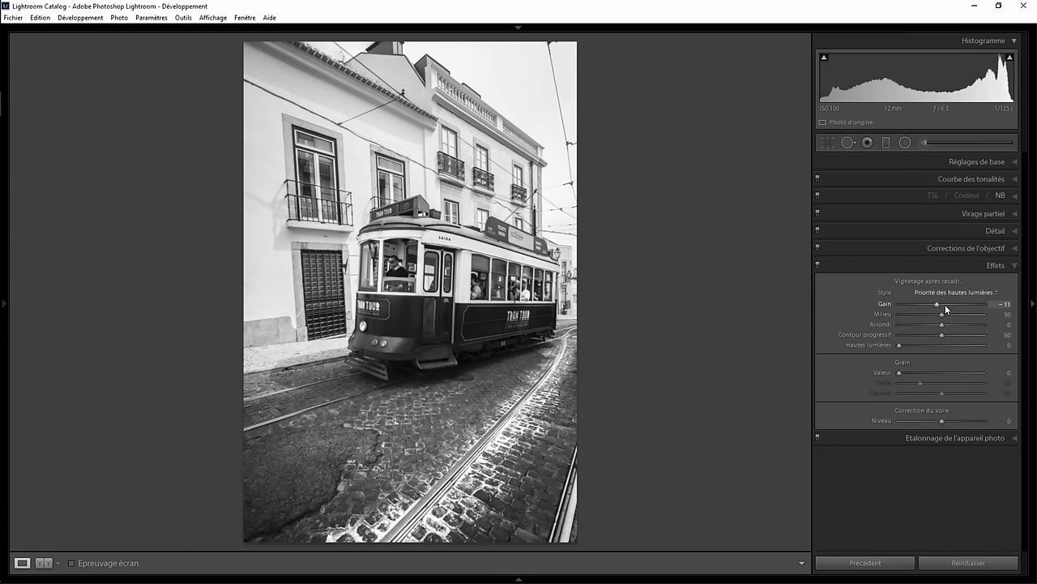
left_click_drag(938, 302, 938, 302)
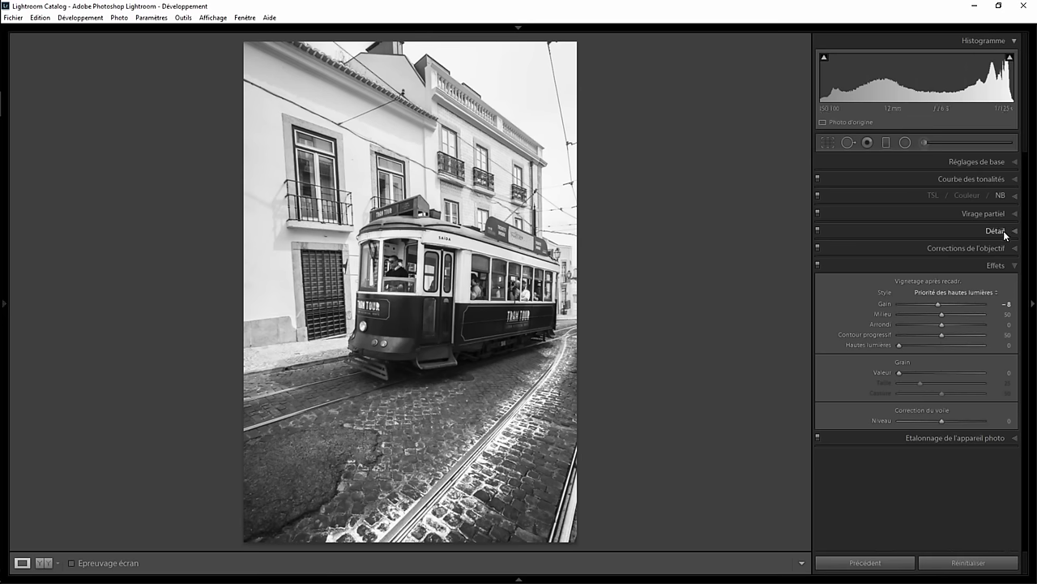
- In the B&W mix, raise Aqua (Bleu vert) to +4 and settle Yellow (Jaune) at −58
left_click(1018, 199)
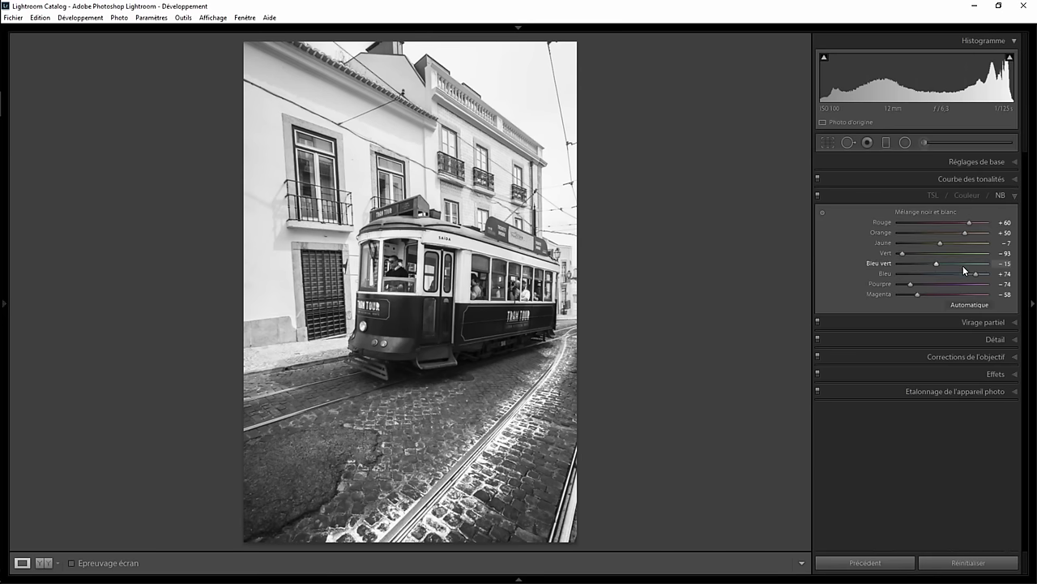
mouse_move(940, 261)
left_mouse_down()
mouse_move(917, 267)
mouse_move(947, 263)
left_mouse_up()
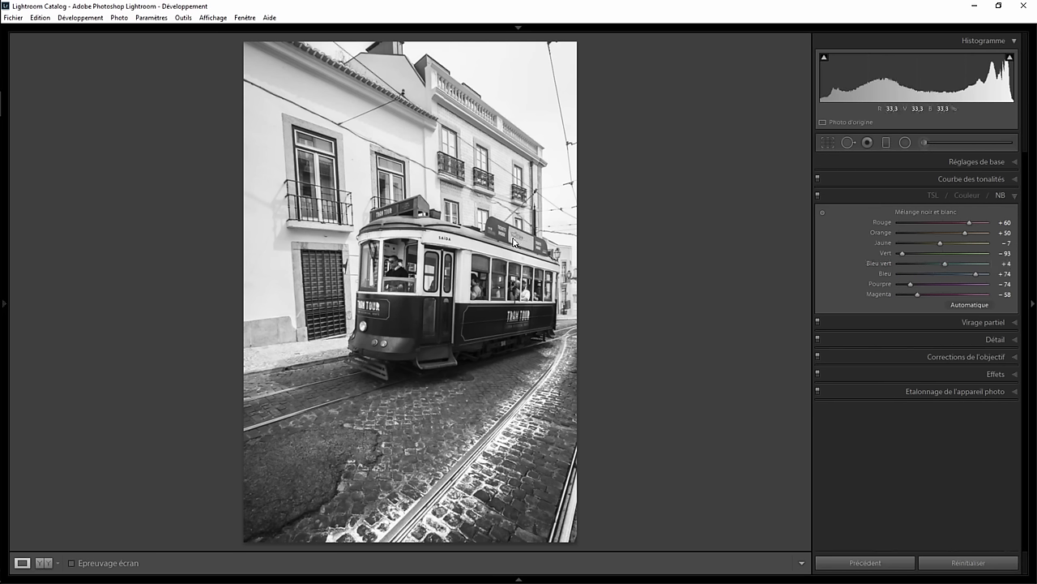
mouse_move(940, 242)
left_mouse_down()
mouse_move(884, 252)
mouse_move(1009, 257)
left_mouse_up()
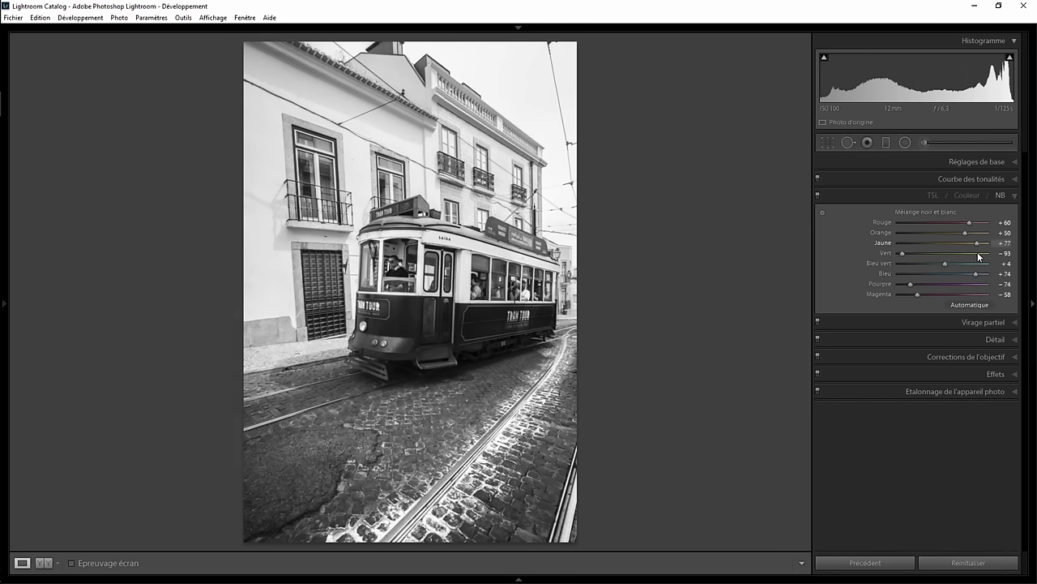
left_click_drag(945, 251, 839, 256)
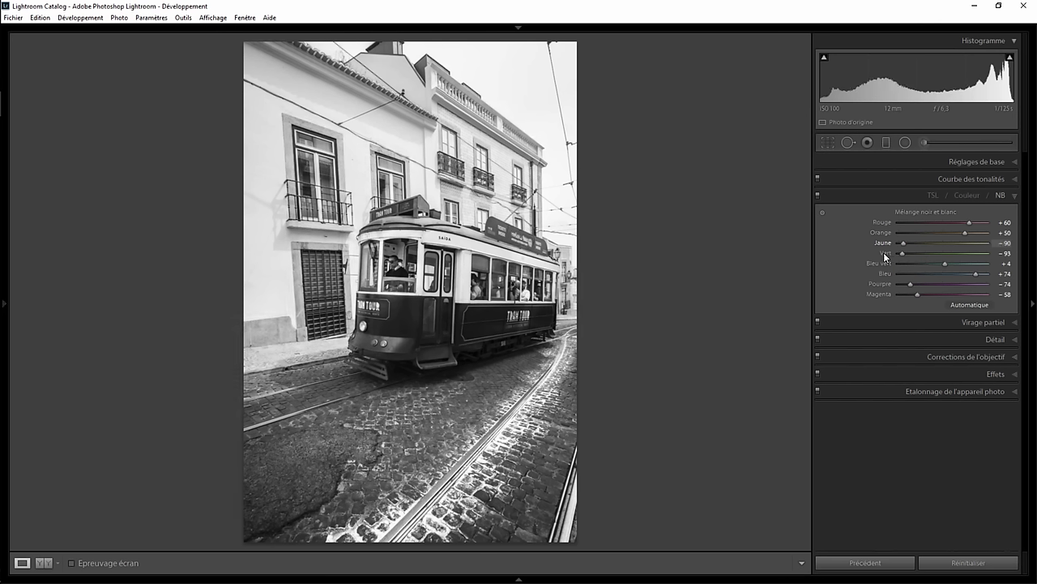
mouse_move(912, 256)
left_mouse_down()
mouse_move(983, 253)
mouse_move(894, 243)
left_mouse_up()
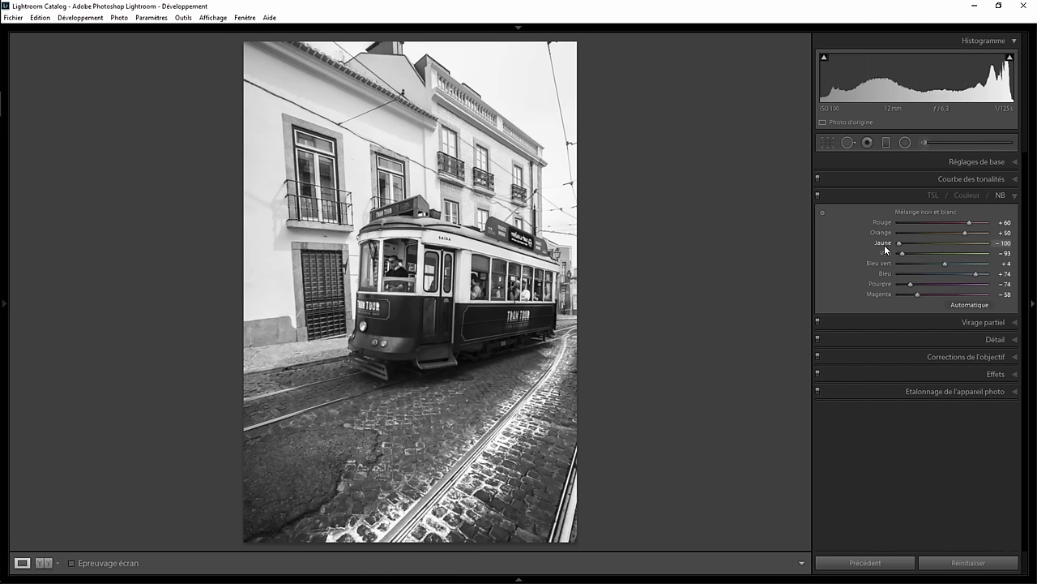
left_click_drag(899, 245, 915, 245)
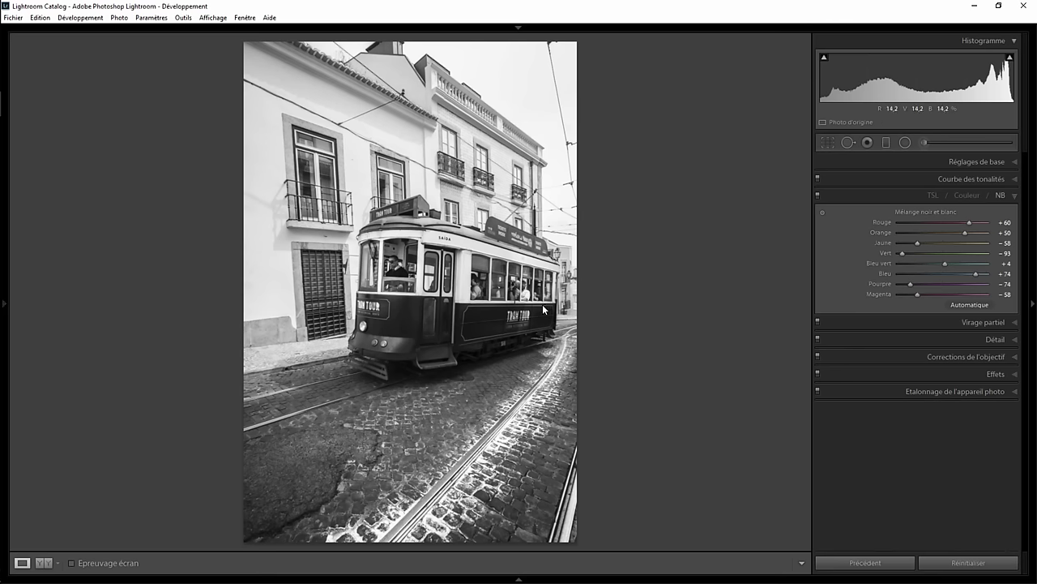
- Zoom to 1:1 and add a radial filter on the tram's right lamp with +0.76 exposure and feather 34
left_click(382, 344)
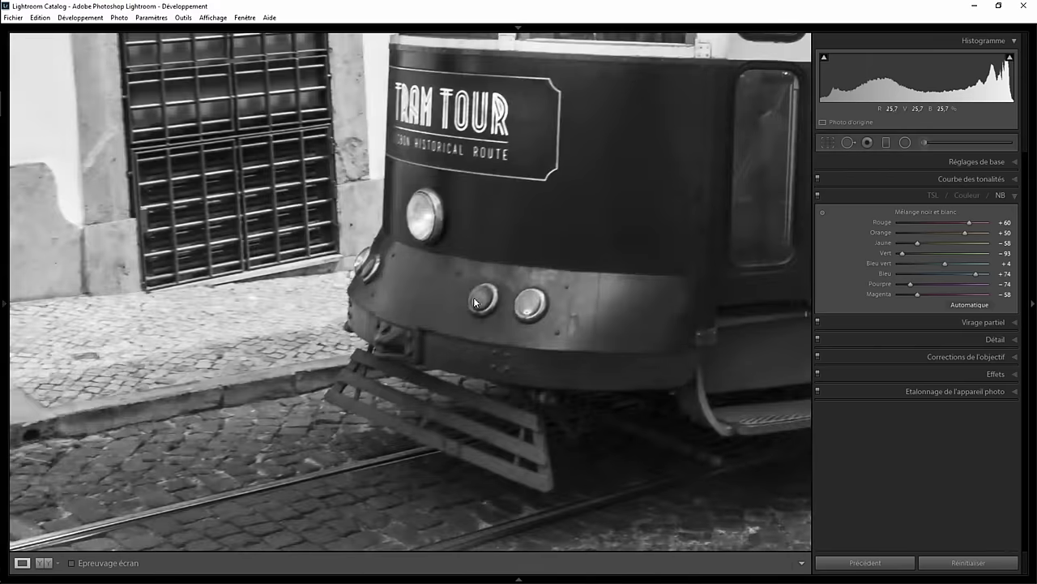
left_click(905, 143)
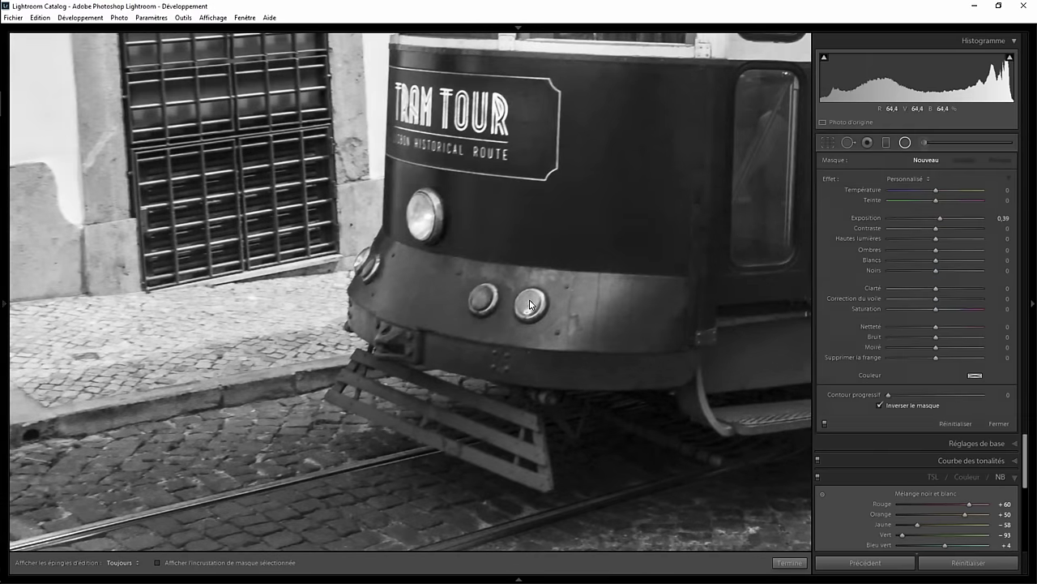
left_click_drag(544, 313, 532, 310)
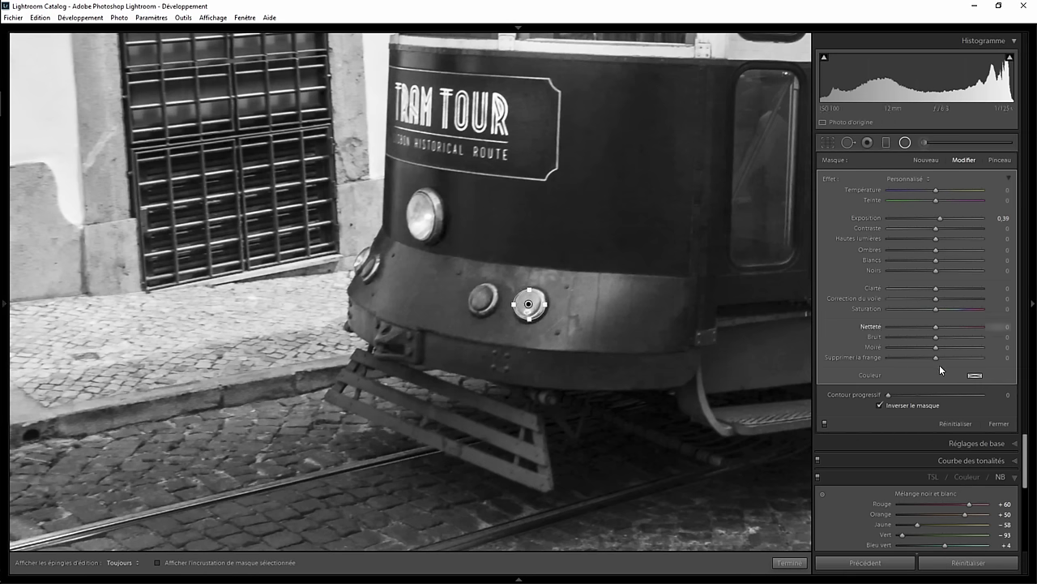
left_click_drag(888, 395, 921, 396)
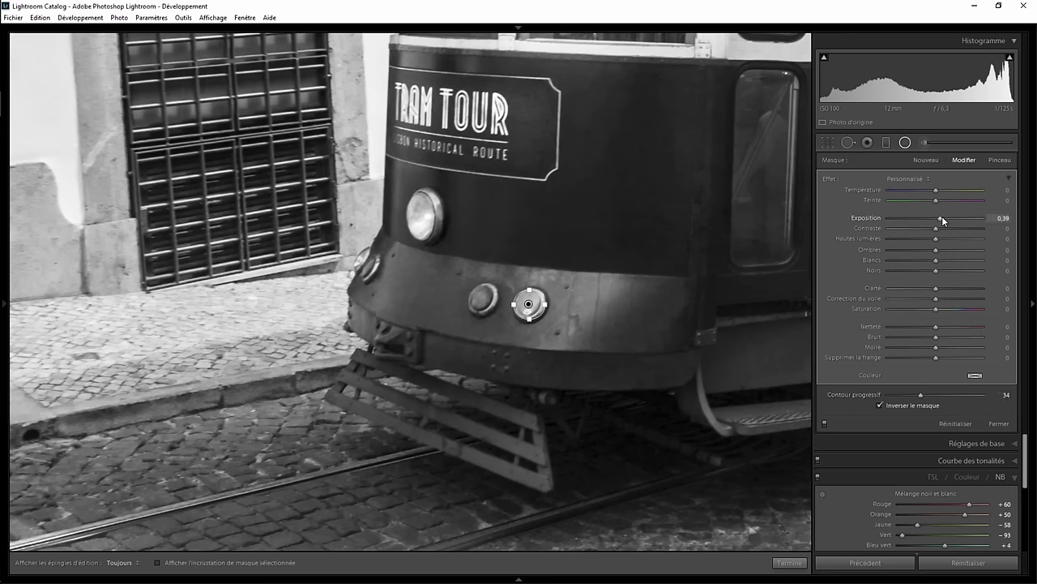
- Duplicate the lamp's radial filter onto the left lamp and return to the full-photo view
right_click(529, 304)
left_click(559, 311)
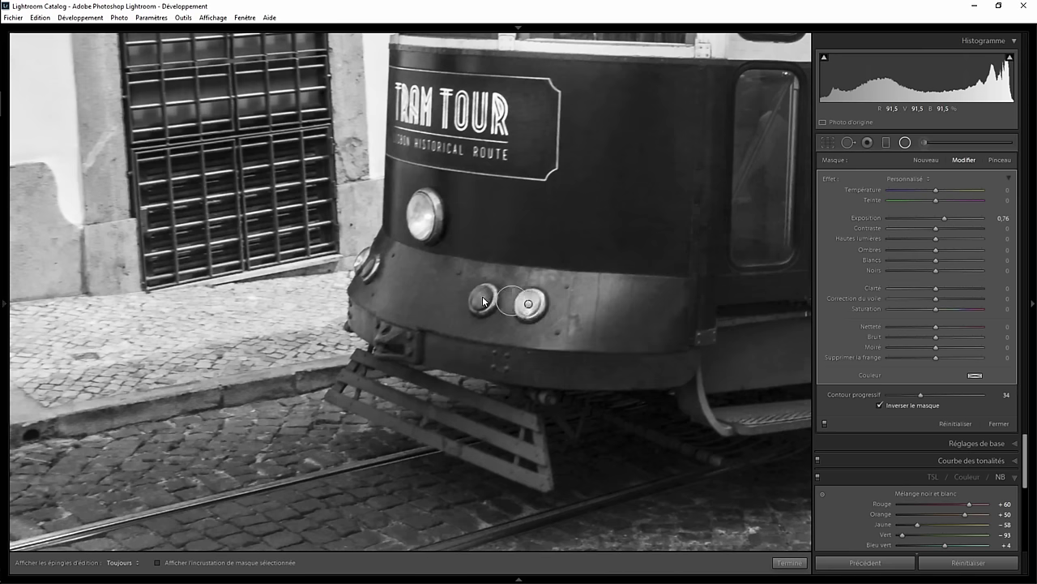
left_click_drag(528, 304, 483, 297)
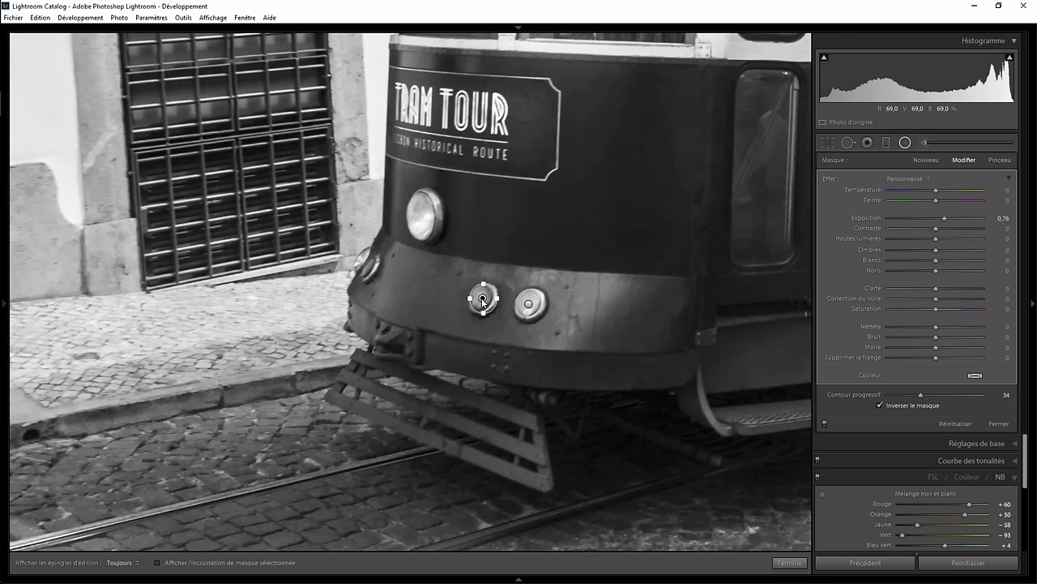
left_click(483, 298)
left_click(789, 561)
left_click(570, 240)
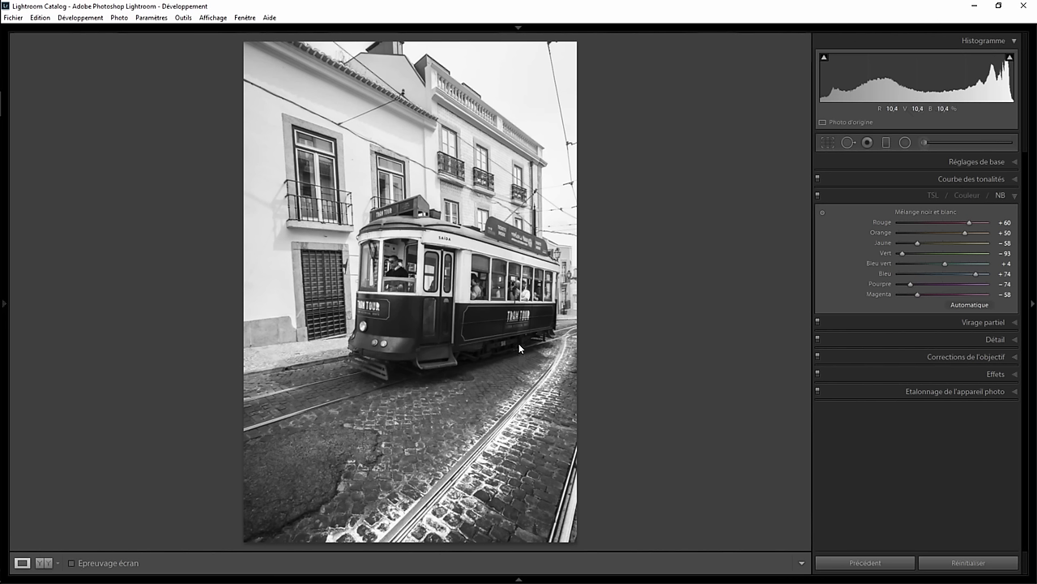
- Lower global Exposure to −0.22 and Contrast to −4 in the Basic panel
left_click(1009, 166)
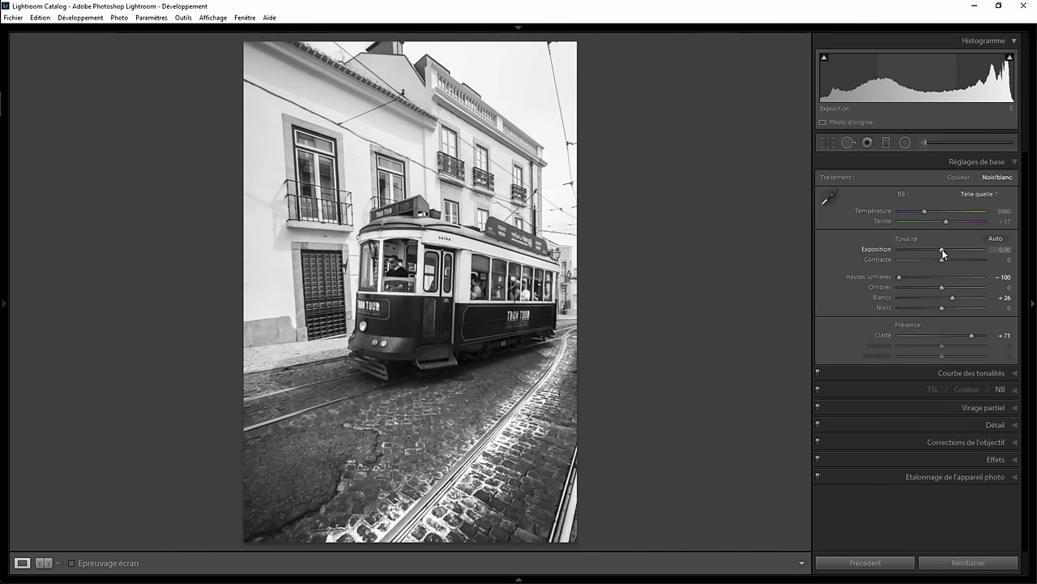
left_click_drag(942, 249, 940, 252)
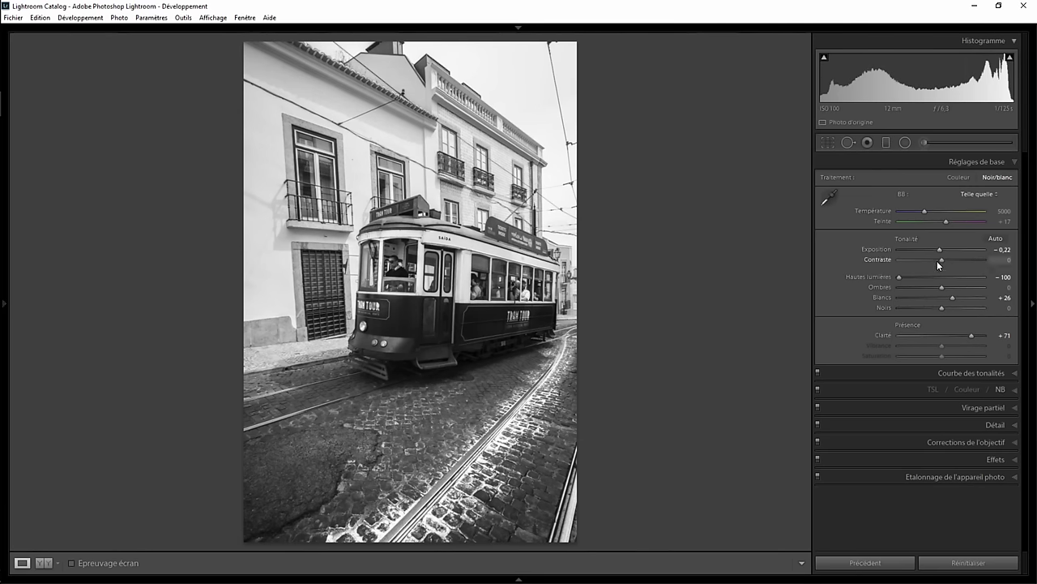
mouse_move(942, 259)
left_mouse_down()
mouse_move(952, 261)
mouse_move(924, 261)
mouse_move(942, 260)
left_mouse_up()
- Change the surrounding background colour, trying White and Light Grey before settling on Medium Grey
right_click(677, 282)
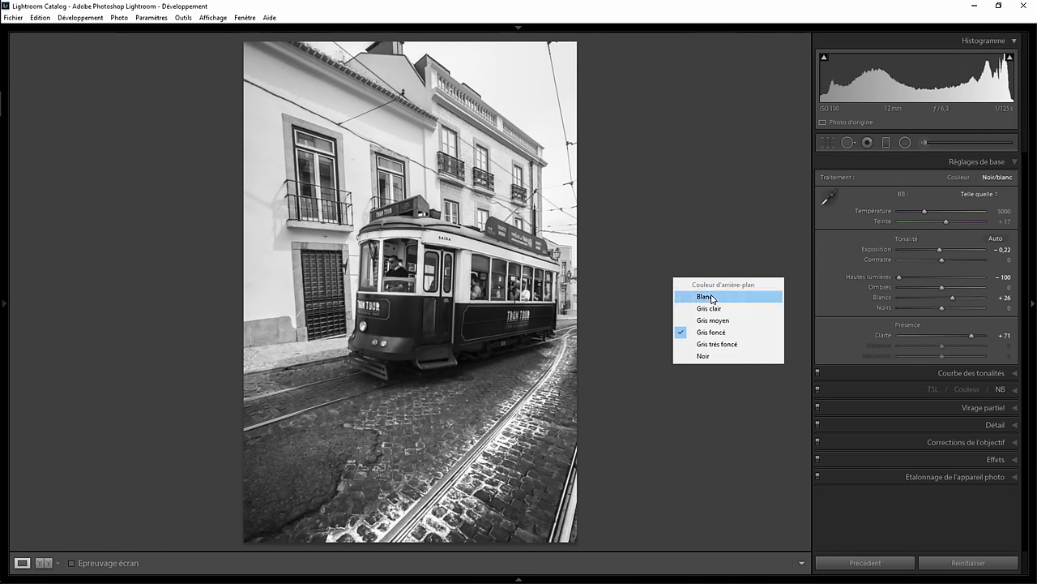
left_click(711, 298)
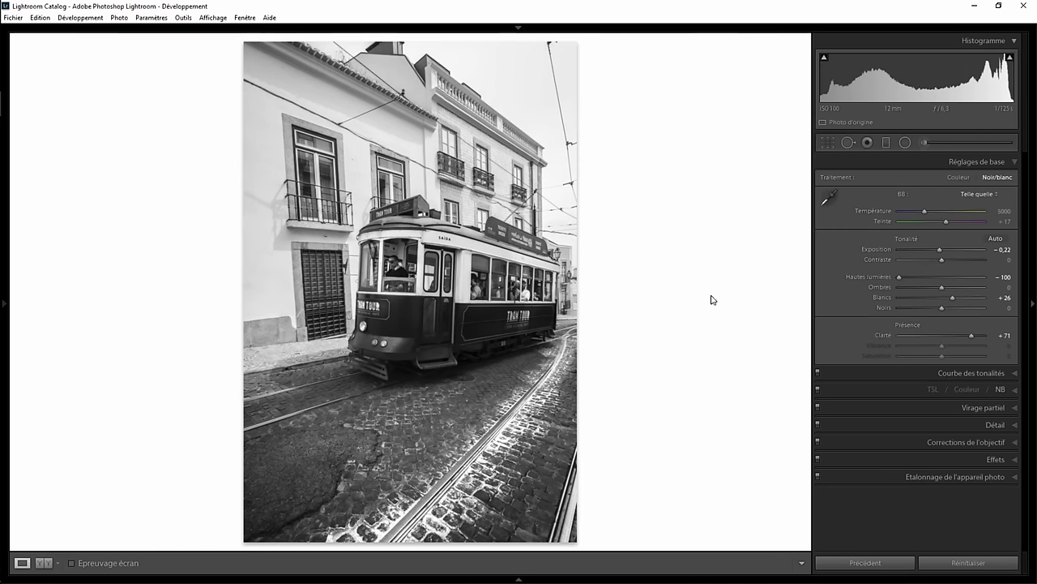
right_click(658, 232)
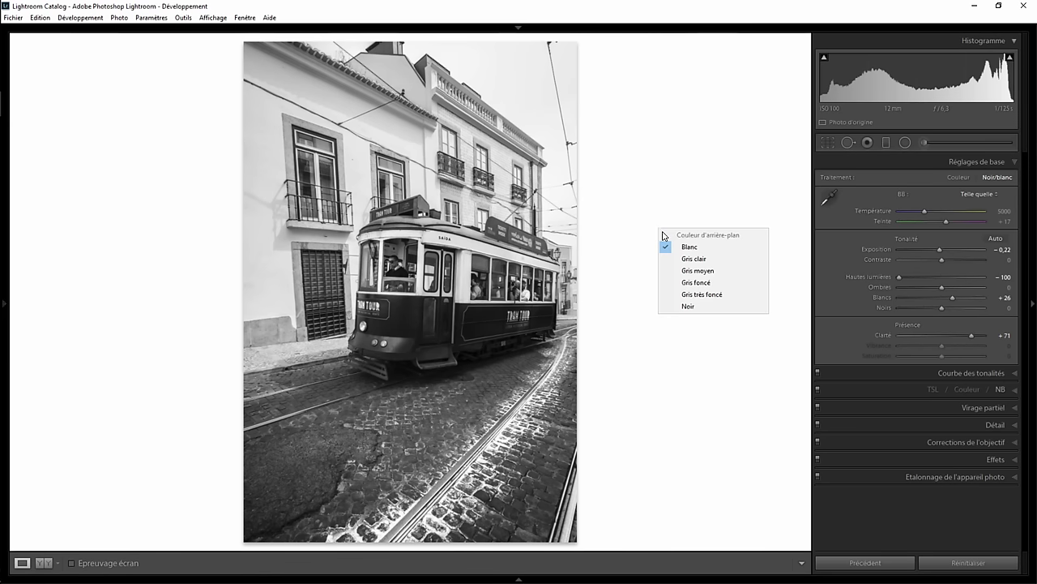
left_click(692, 259)
right_click(689, 259)
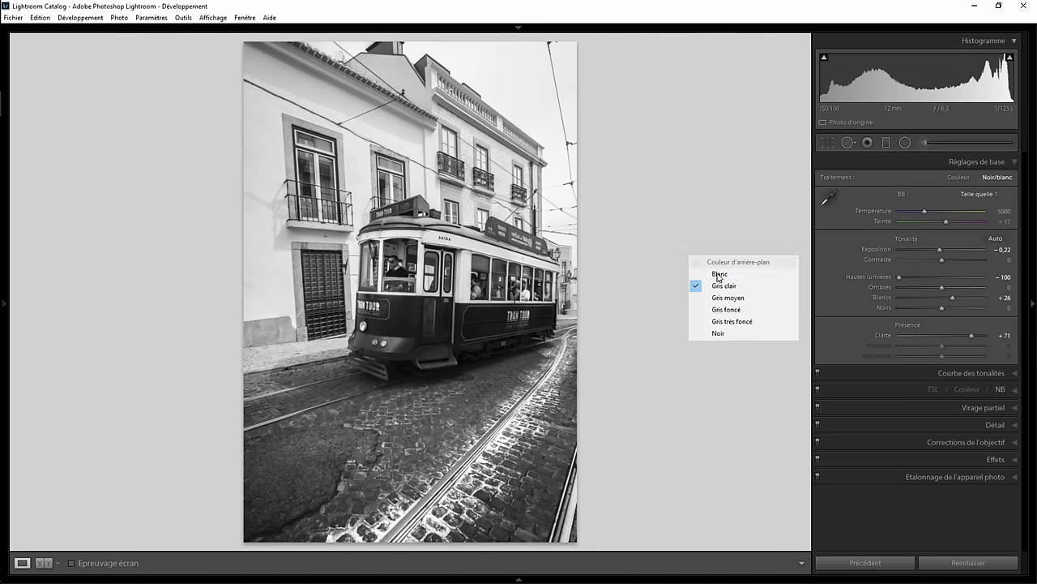
left_click(725, 297)
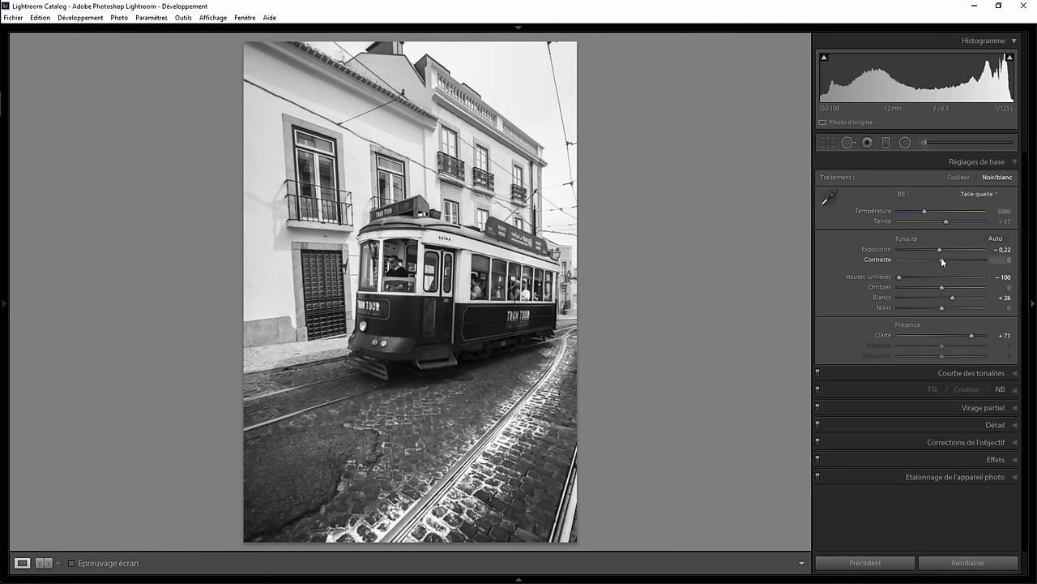
- Raise Contrast to +8 and zoom in and out to check the cobblestones
left_click_drag(942, 258, 946, 258)
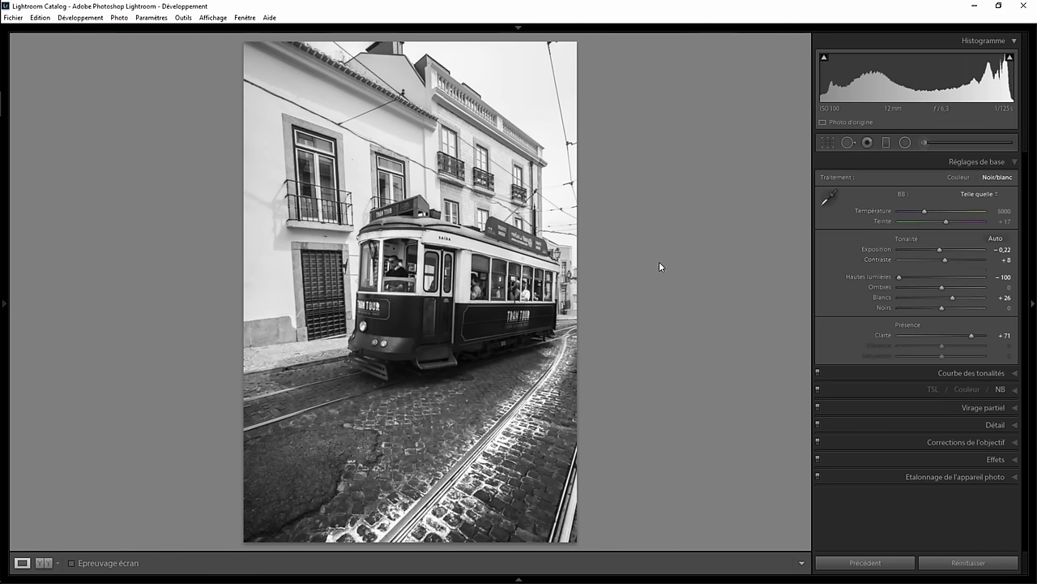
left_click(571, 484)
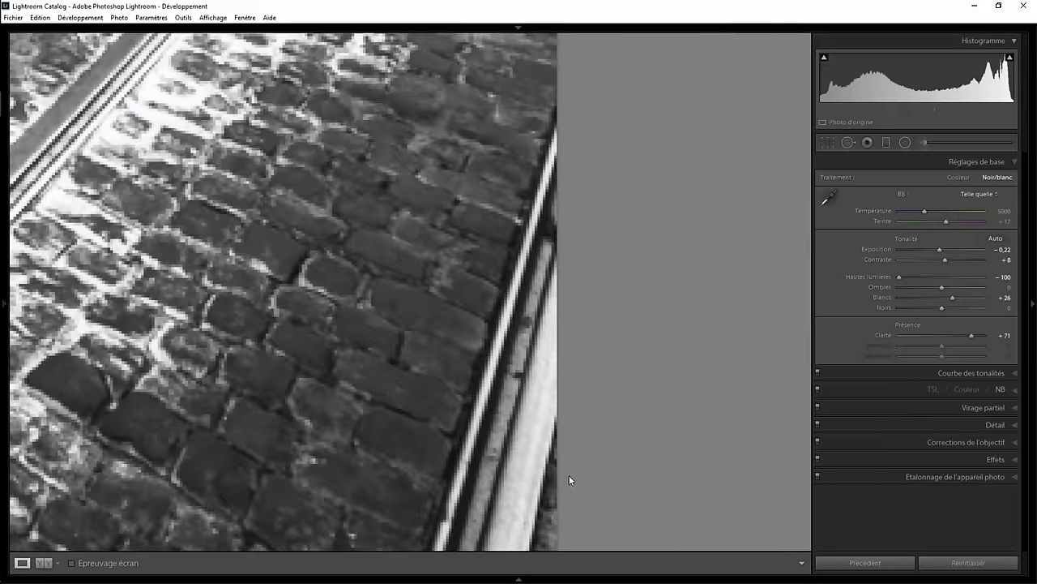
left_click(535, 281)
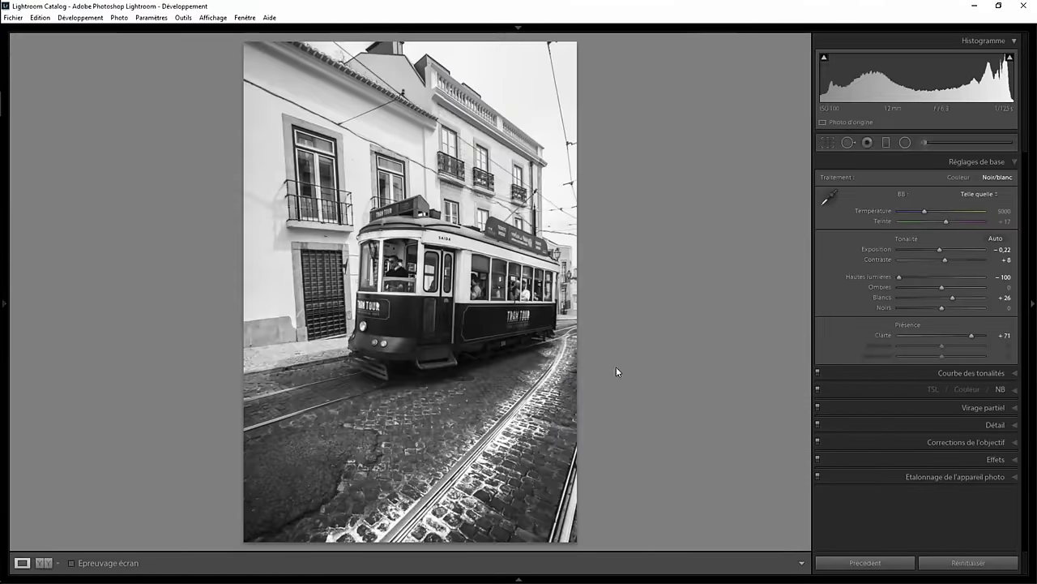
- Paint a Heal spot-removal stroke along the photo's lower-right edge beside the rail
left_click(847, 144)
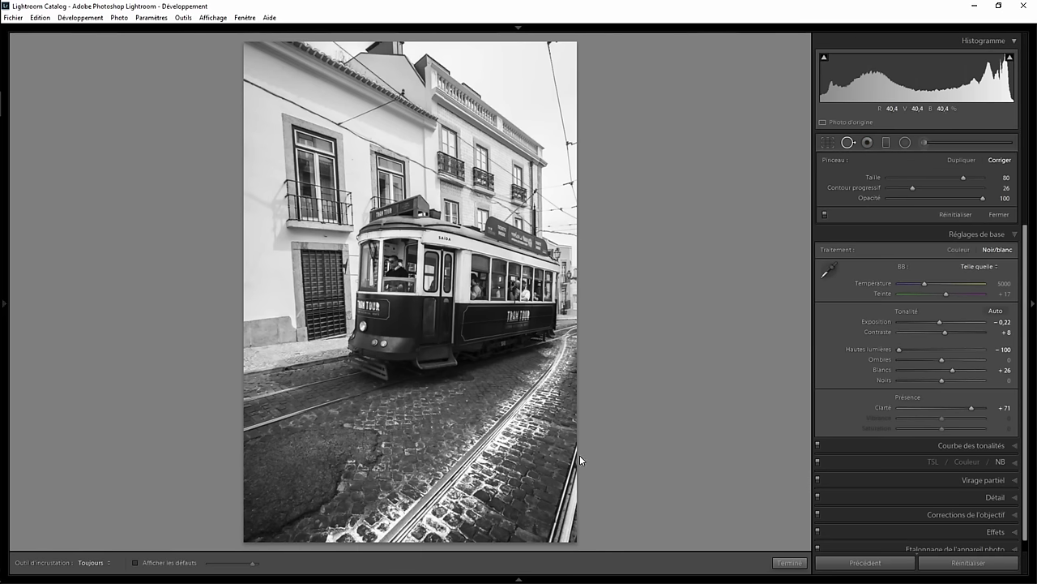
left_click(568, 505)
mouse_move(567, 504)
left_mouse_down()
mouse_move(577, 485)
mouse_move(560, 542)
mouse_move(563, 531)
left_mouse_up()
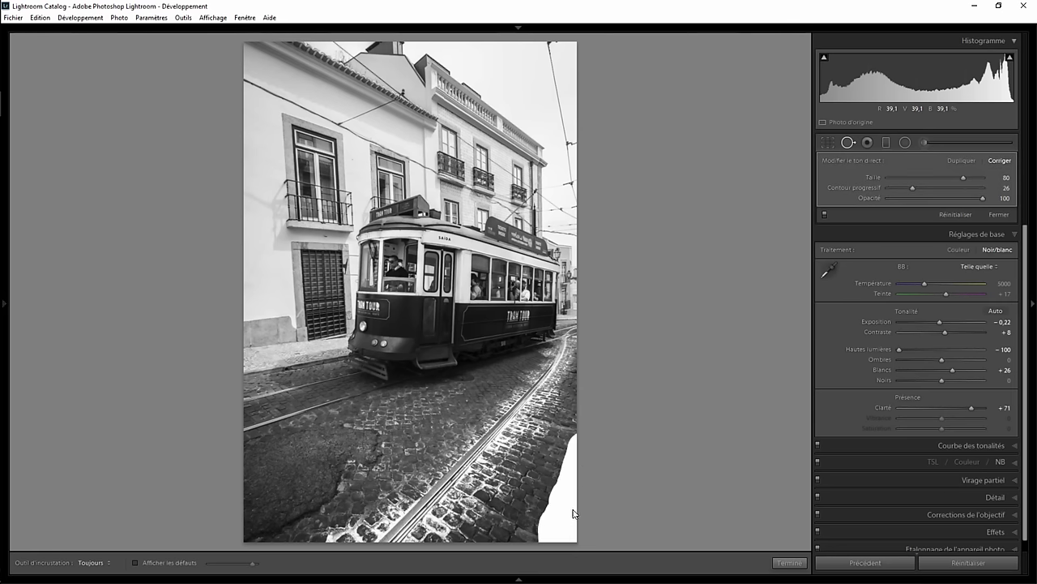
left_click_drag(619, 496, 614, 492)
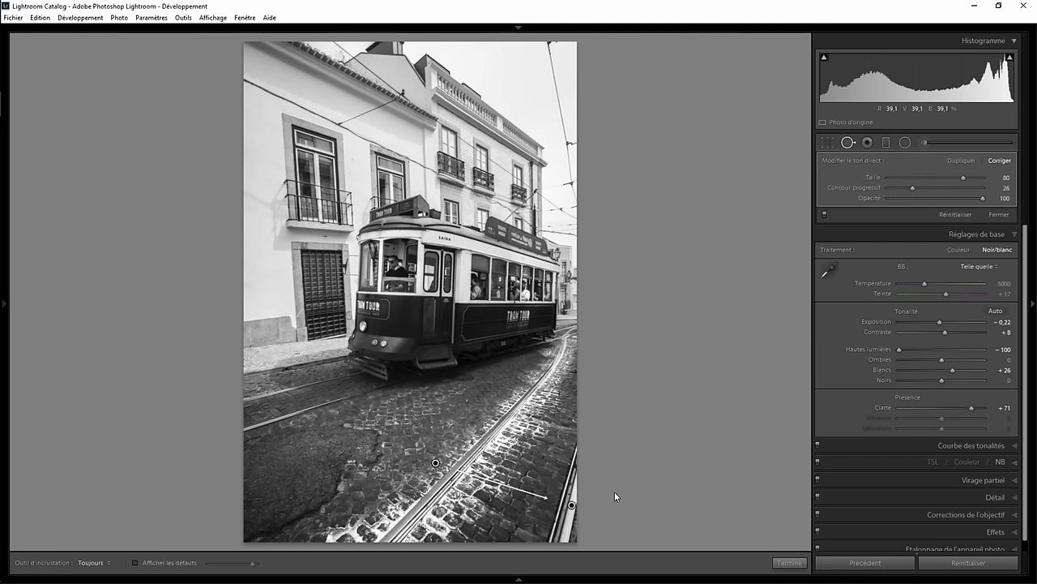
- Move the heal source onto nearby clean cobblestones and close Spot Removal
mouse_move(436, 463)
left_mouse_down()
mouse_move(493, 505)
mouse_move(522, 515)
mouse_move(538, 500)
left_mouse_up()
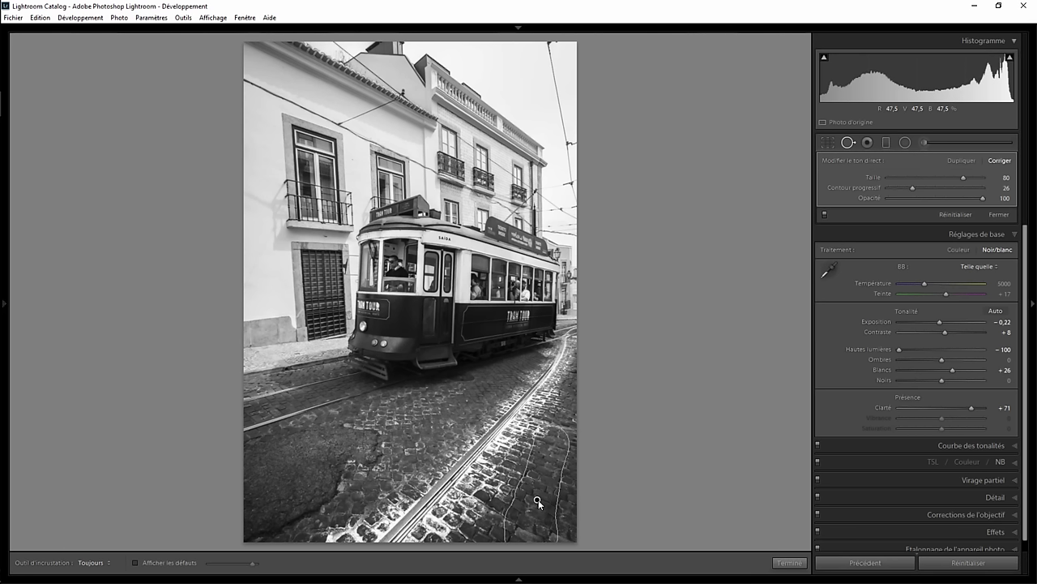
left_click_drag(536, 498, 535, 496)
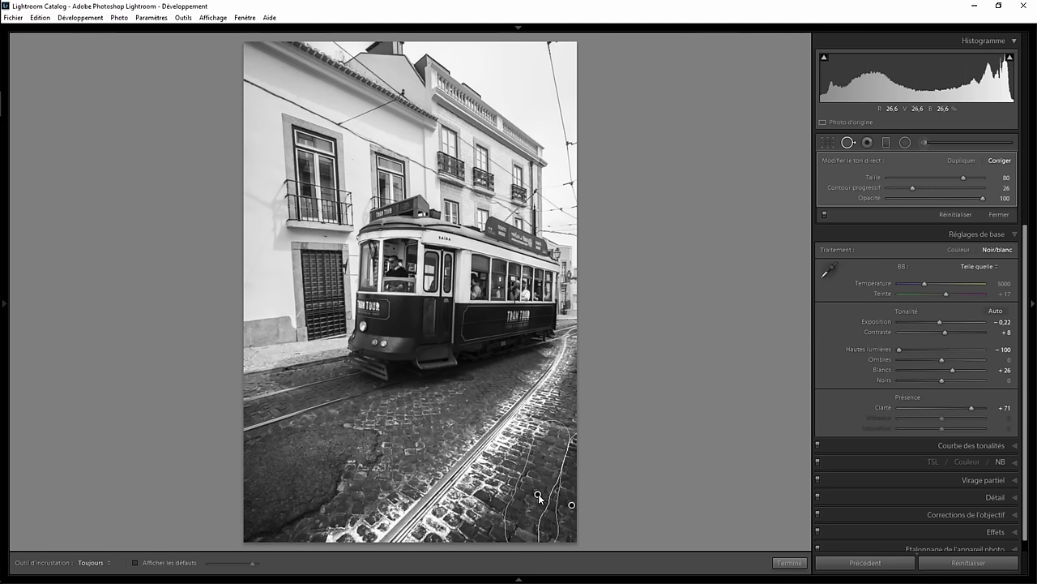
left_click(790, 562)
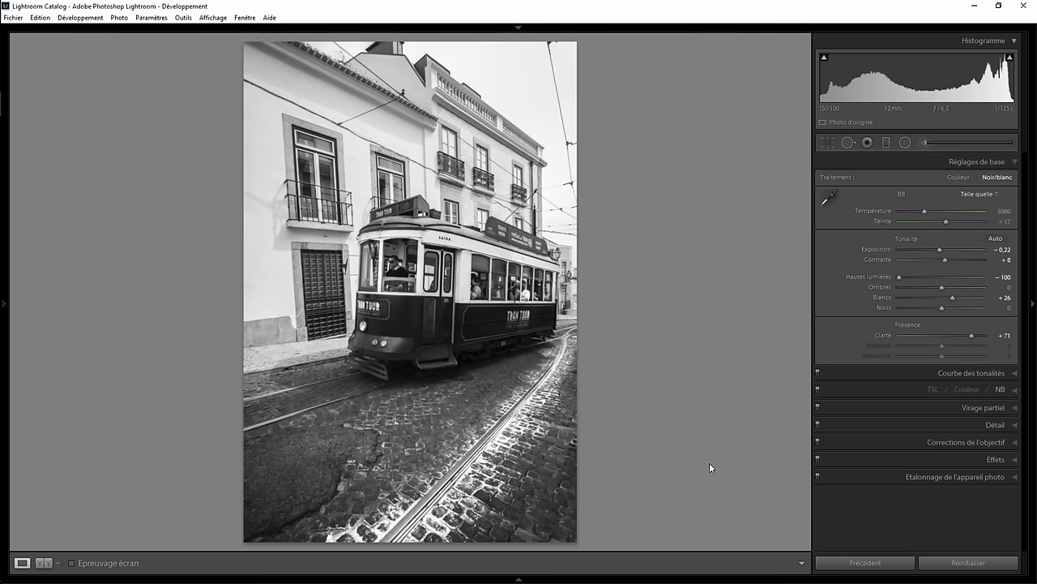
left_click(566, 504)
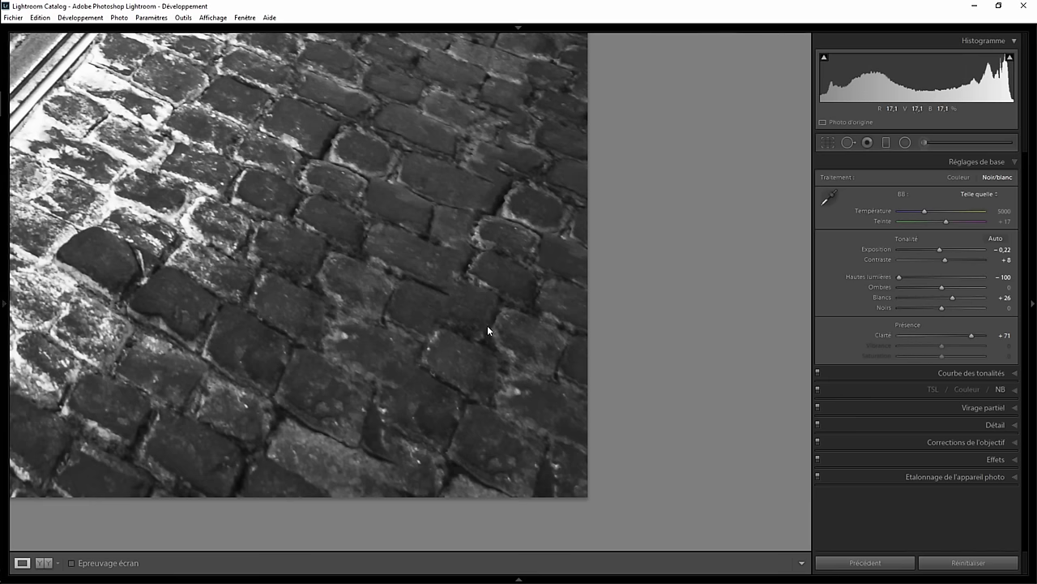
- Heal a cobblestone blemish at 1:1 with a smaller brush, then zoom back to the whole photo
mouse_move(501, 147)
left_mouse_down()
mouse_move(452, 235)
mouse_move(456, 295)
left_mouse_up()
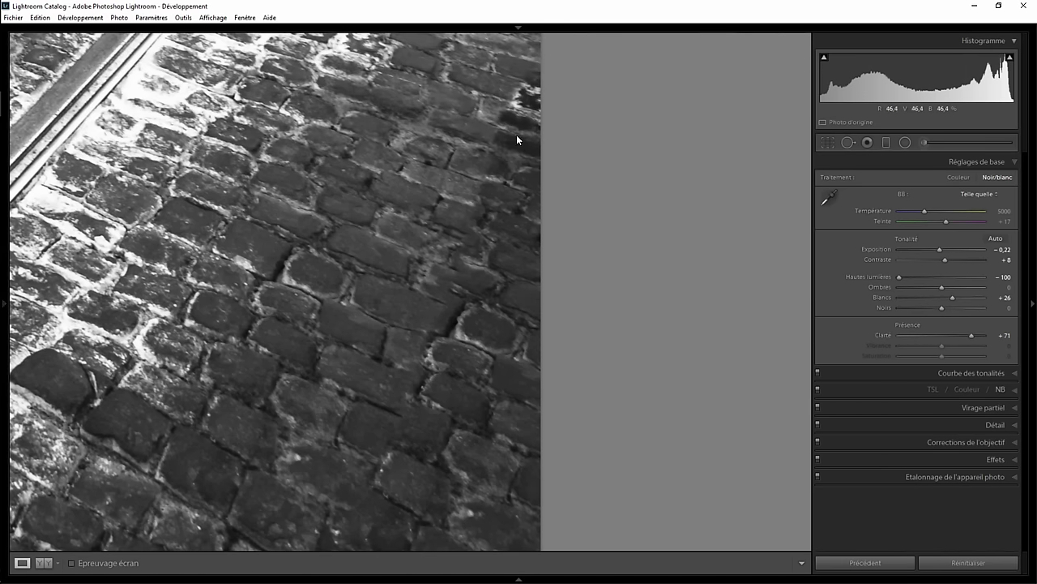
left_click(848, 143)
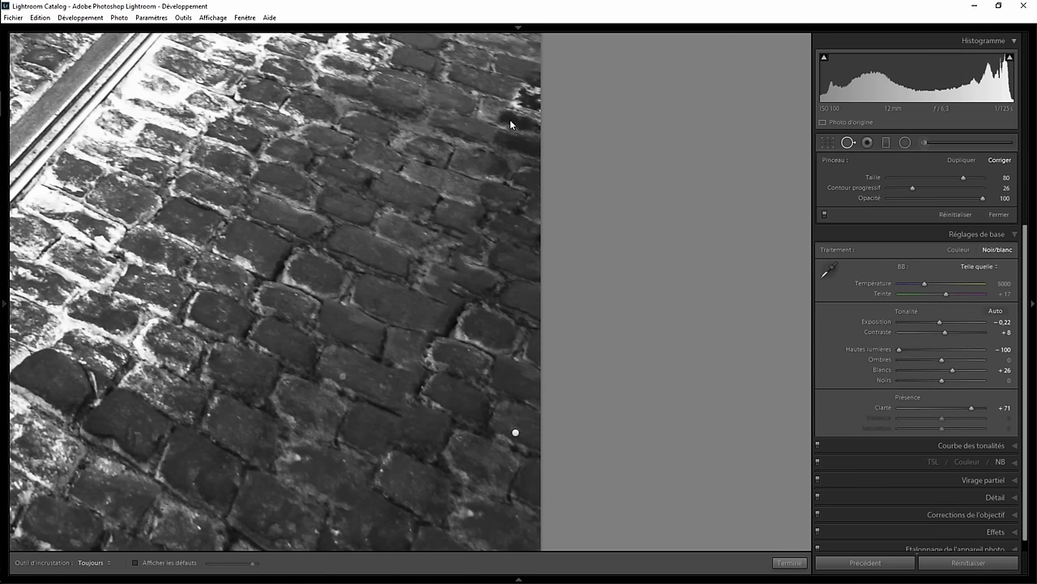
scroll(481, 106, "down", 3)
left_click_drag(496, 94, 544, 135)
mouse_move(348, 212)
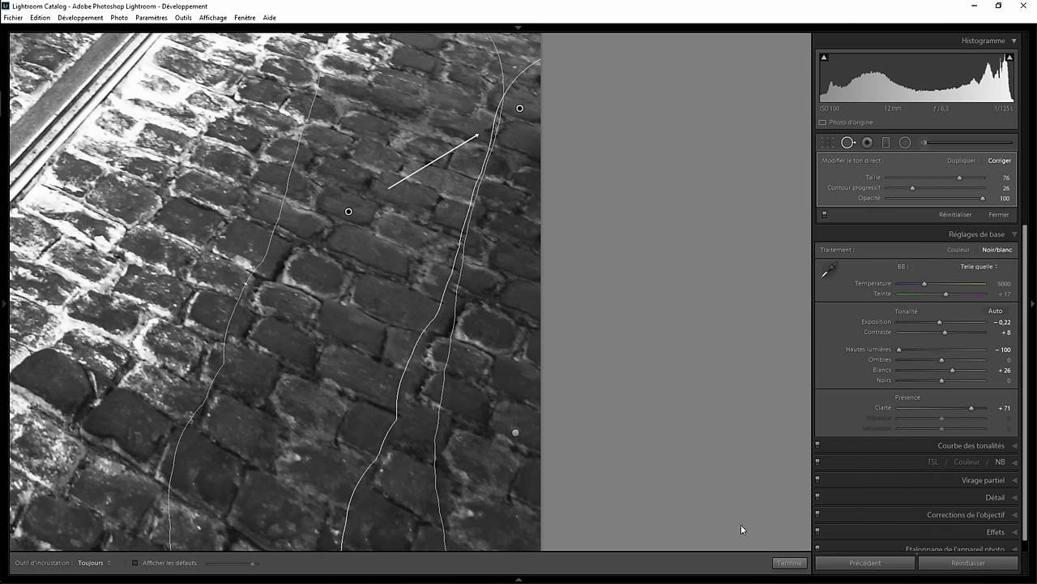
left_click(789, 563)
left_click(527, 171)
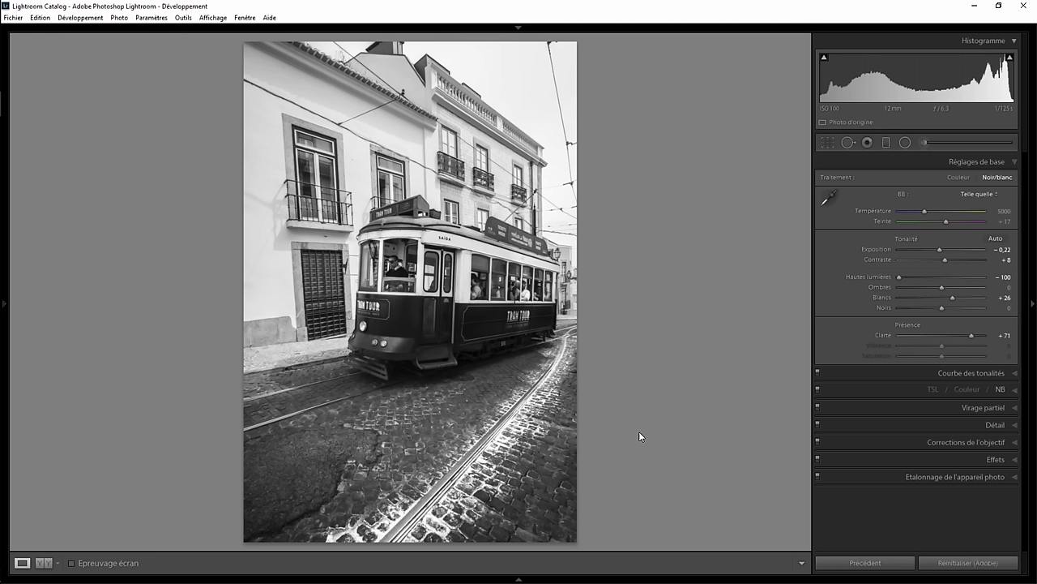
key("backslash")
key("backslash")
key("backslash")
key("backslash")
key("backslash")
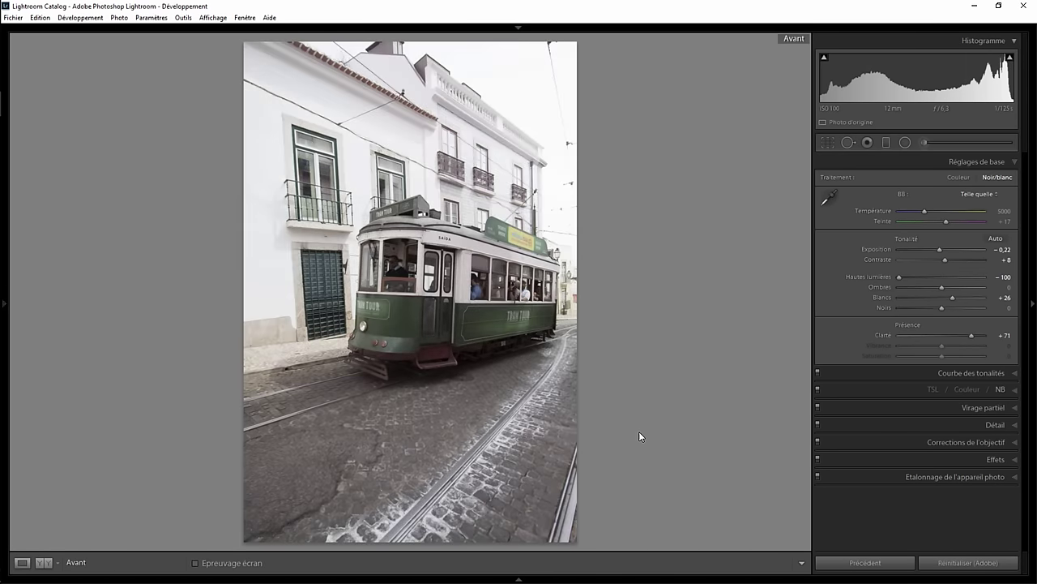
key("backslash")
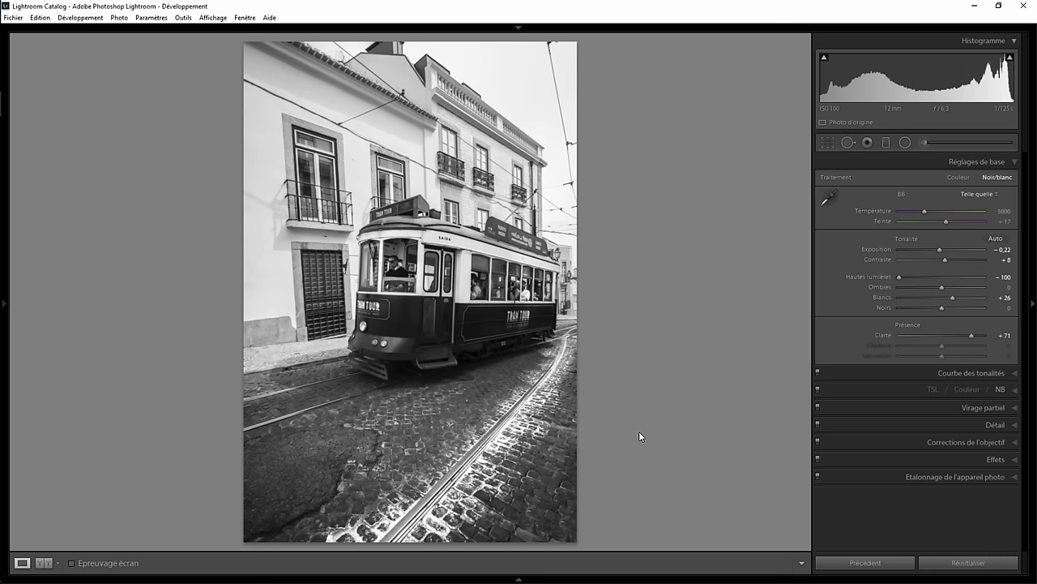